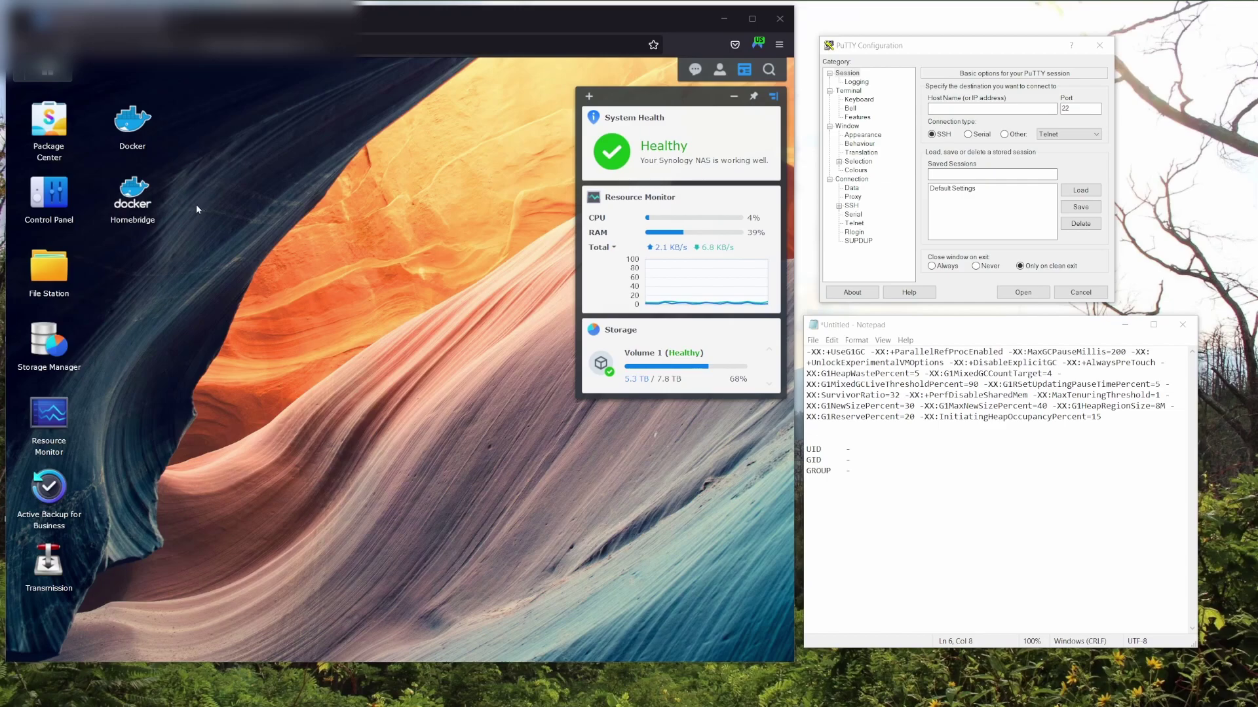
Start creating a new user named dockerlimited1 in Control Panel's User & Group.
left_click(50, 206)
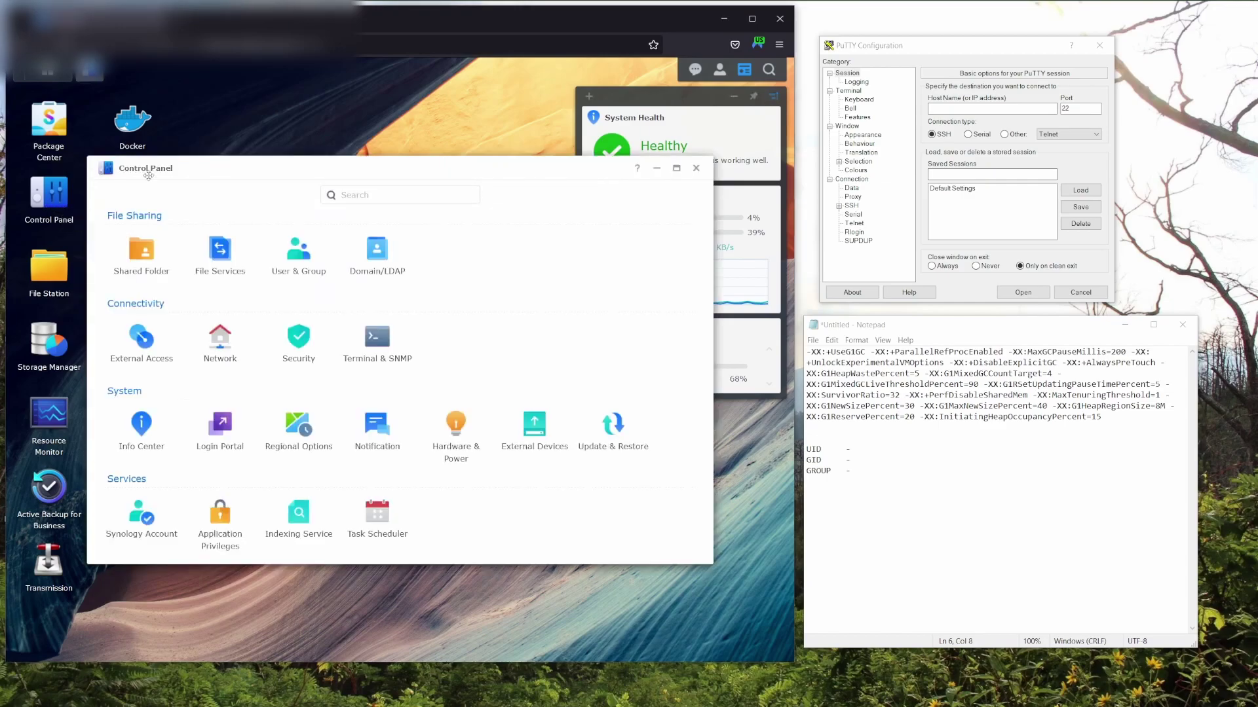
left_click(294, 264)
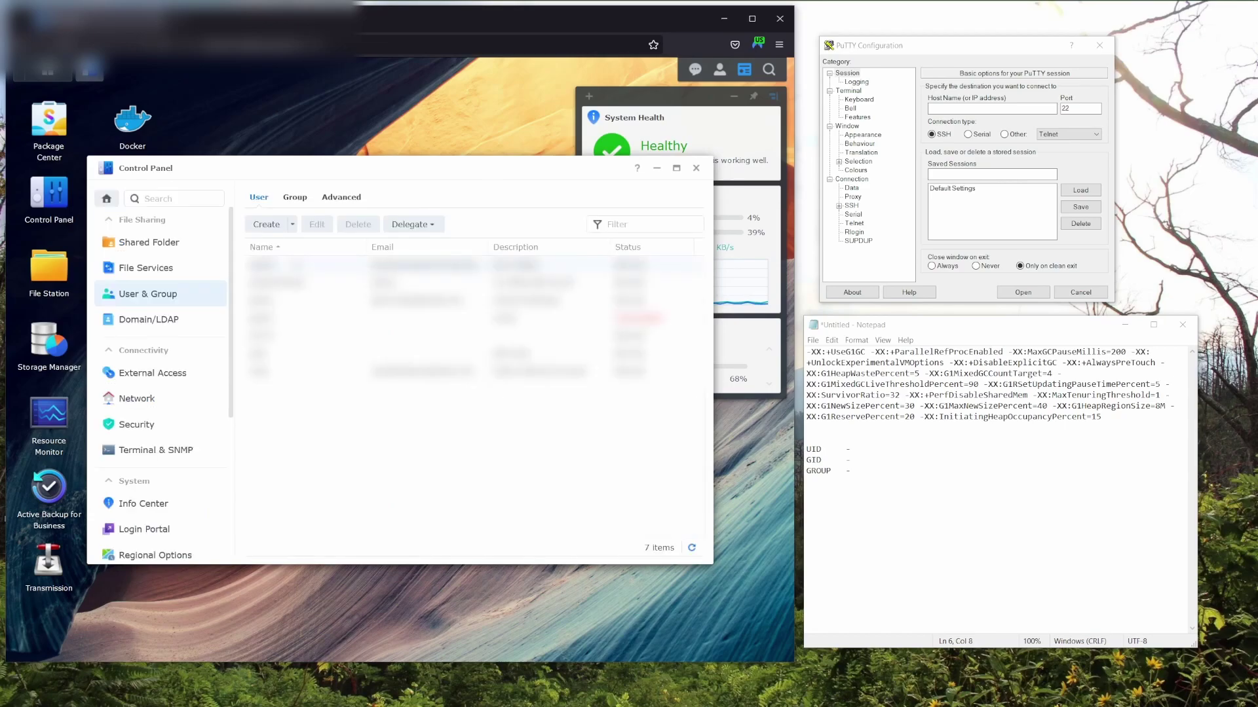
left_click(265, 225)
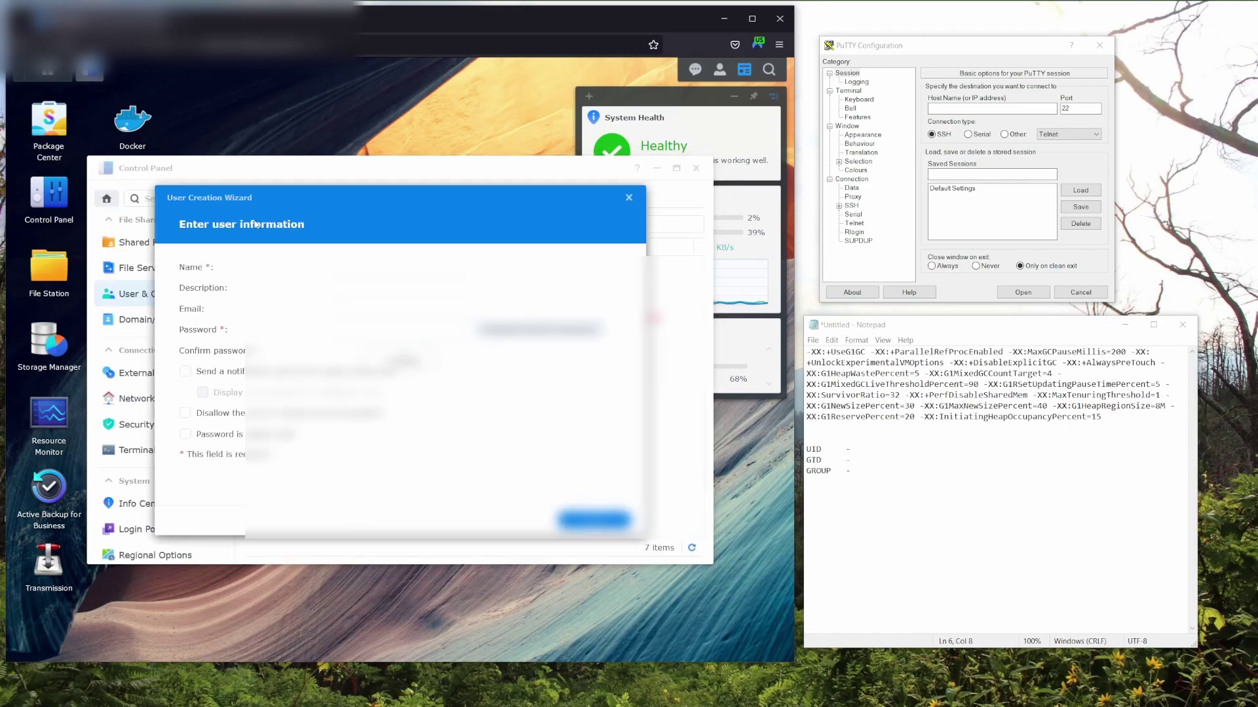
left_click(362, 266)
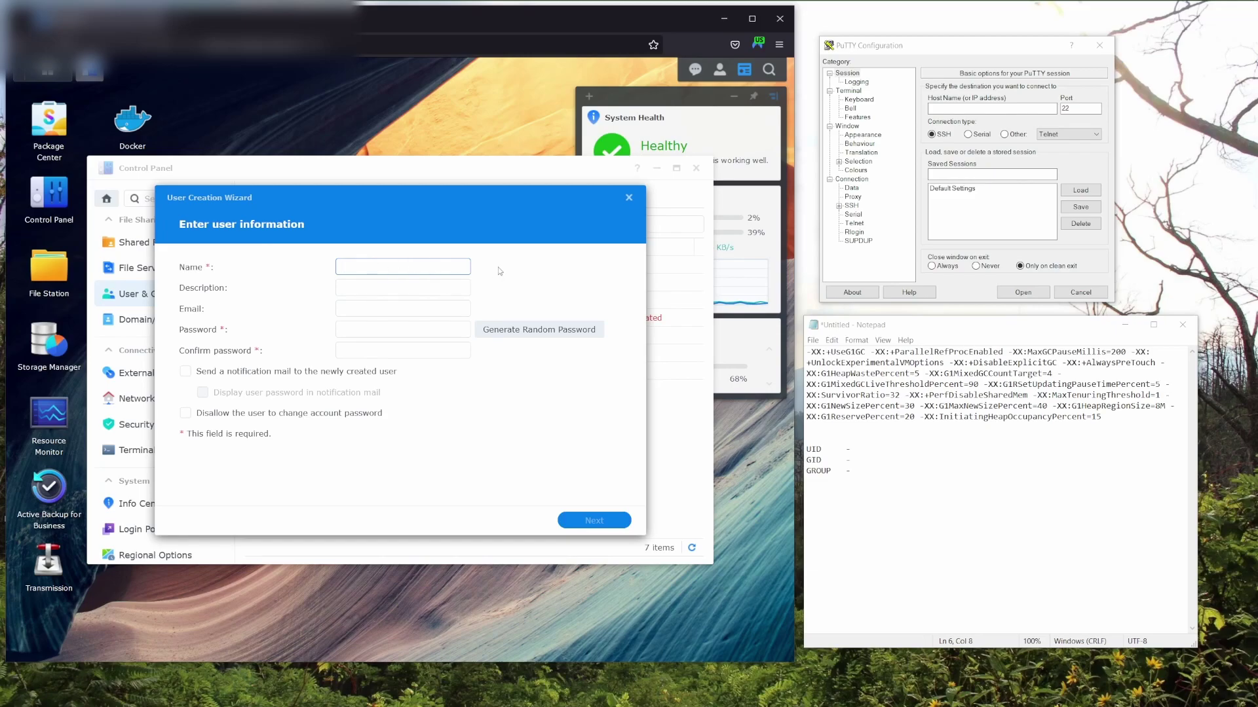
type("dockerlimited1")
Give dockerlimited1 a password and disallow it from changing the account password.
left_click(418, 330)
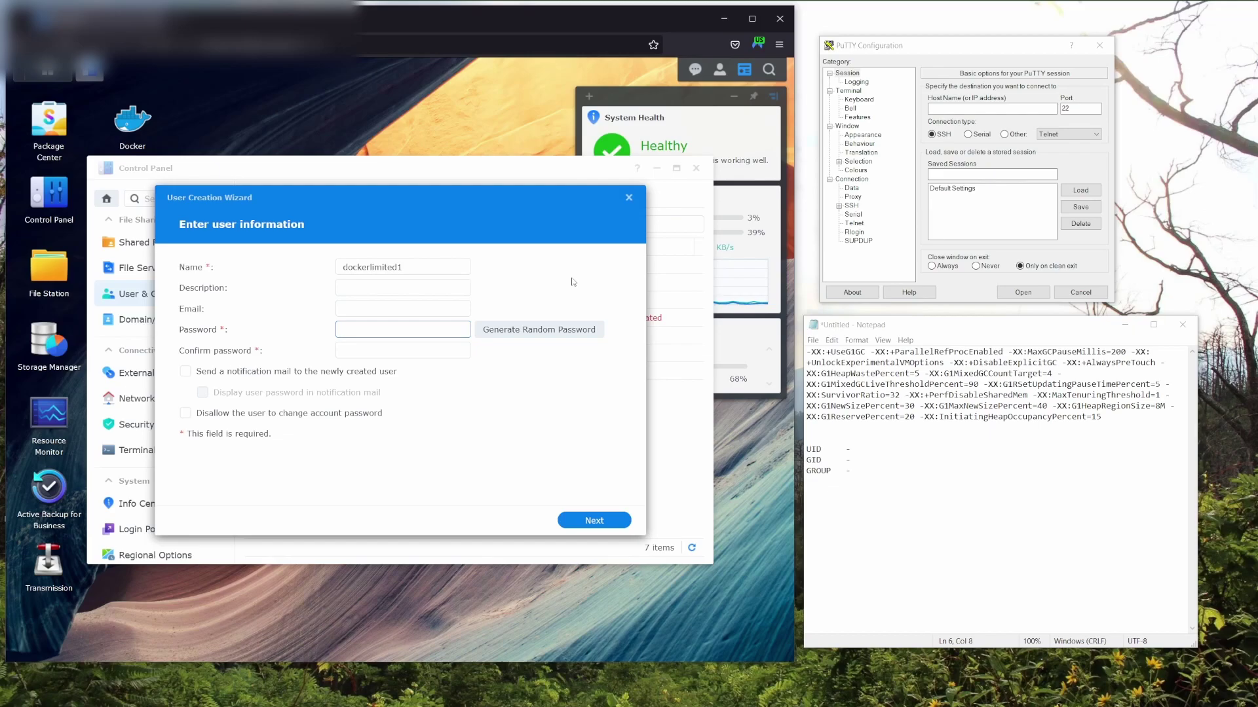
type("*******")
key("Tab")
type("*******")
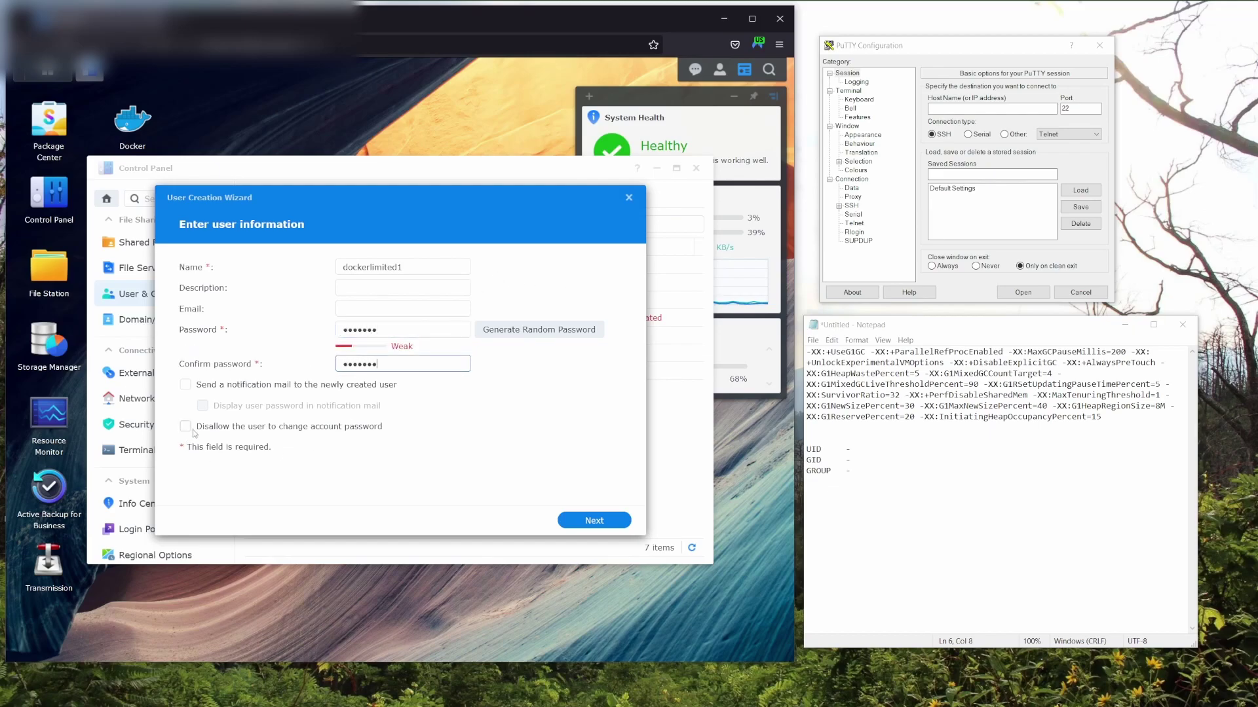
left_click(186, 427)
left_click(594, 520)
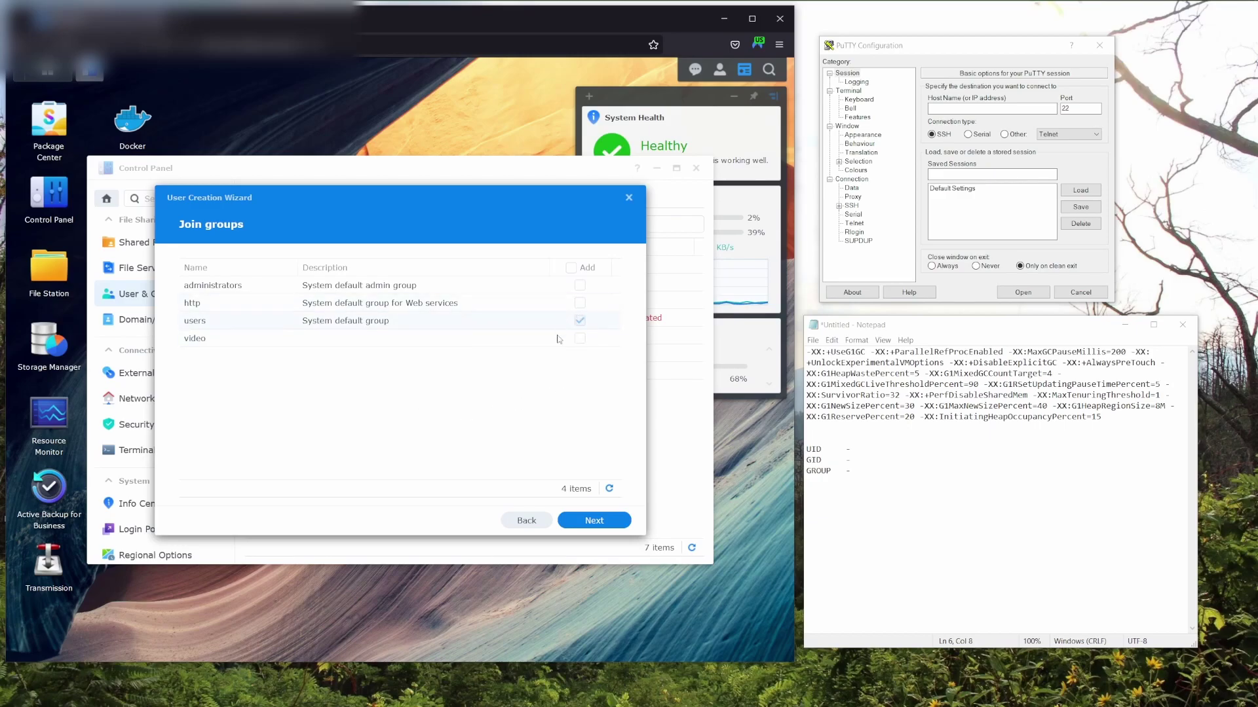
Set all shared folders to No Access except Read/Write on the docker folder.
left_click(594, 521)
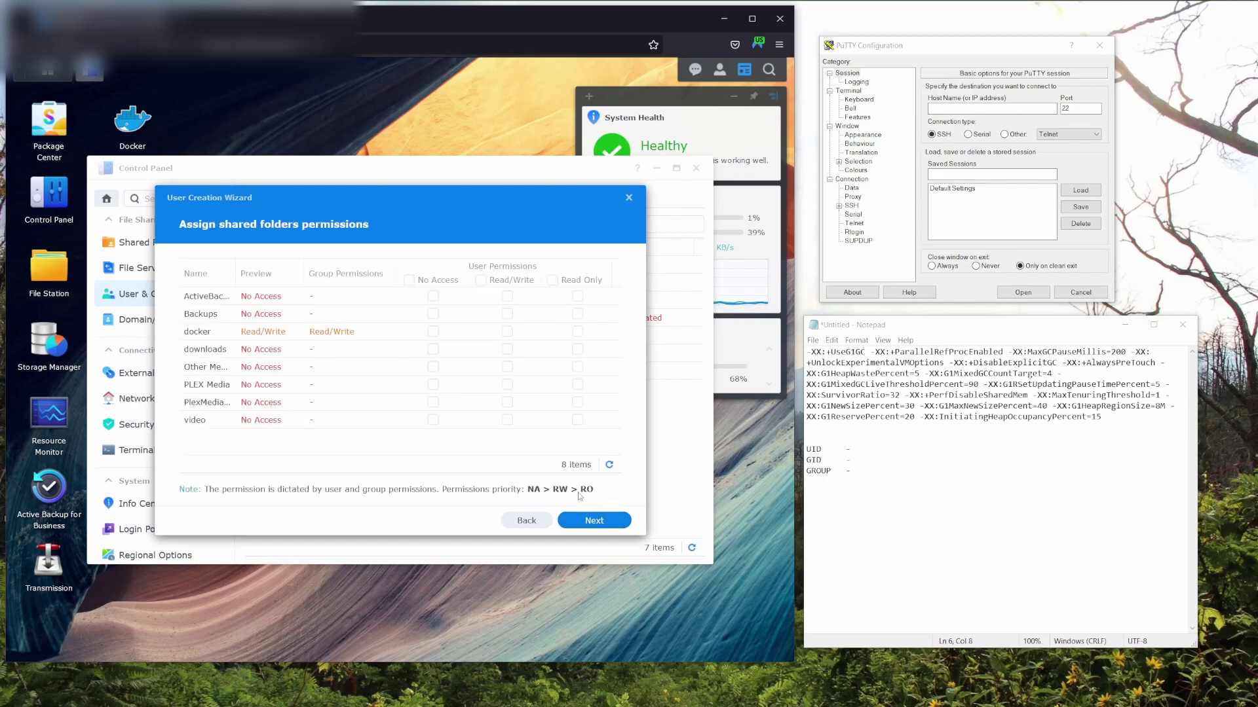
left_click(408, 282)
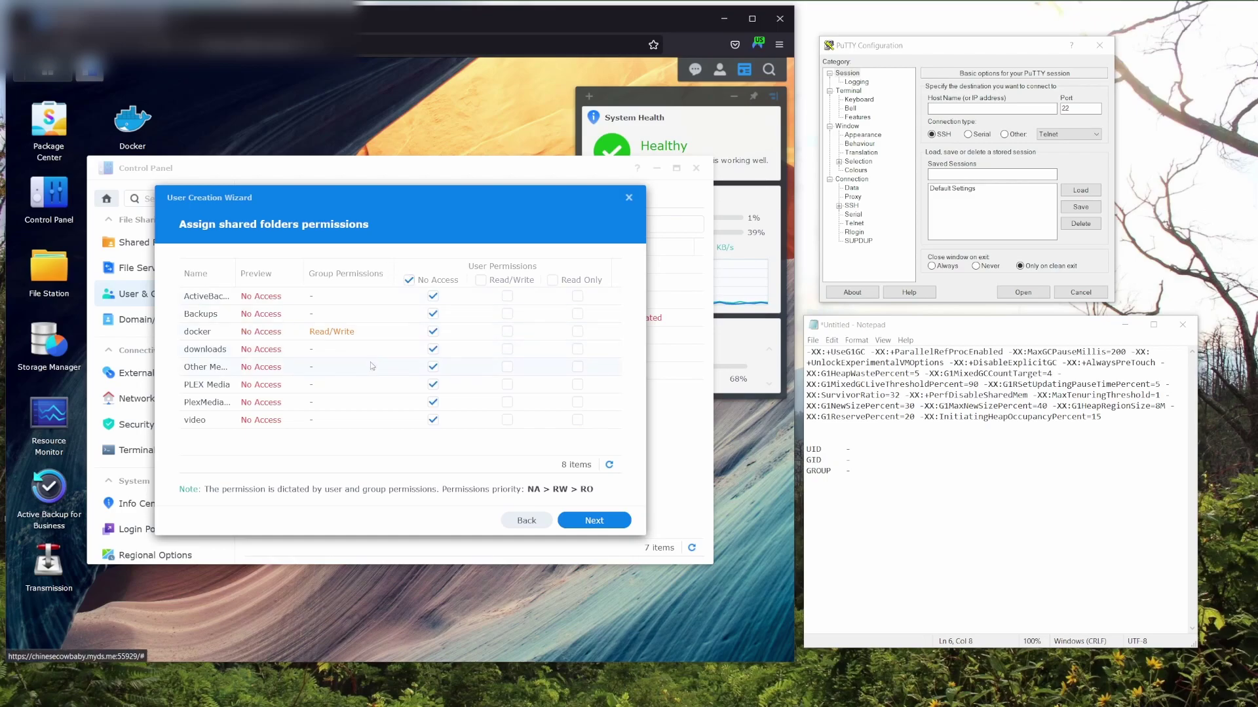
left_click(507, 332)
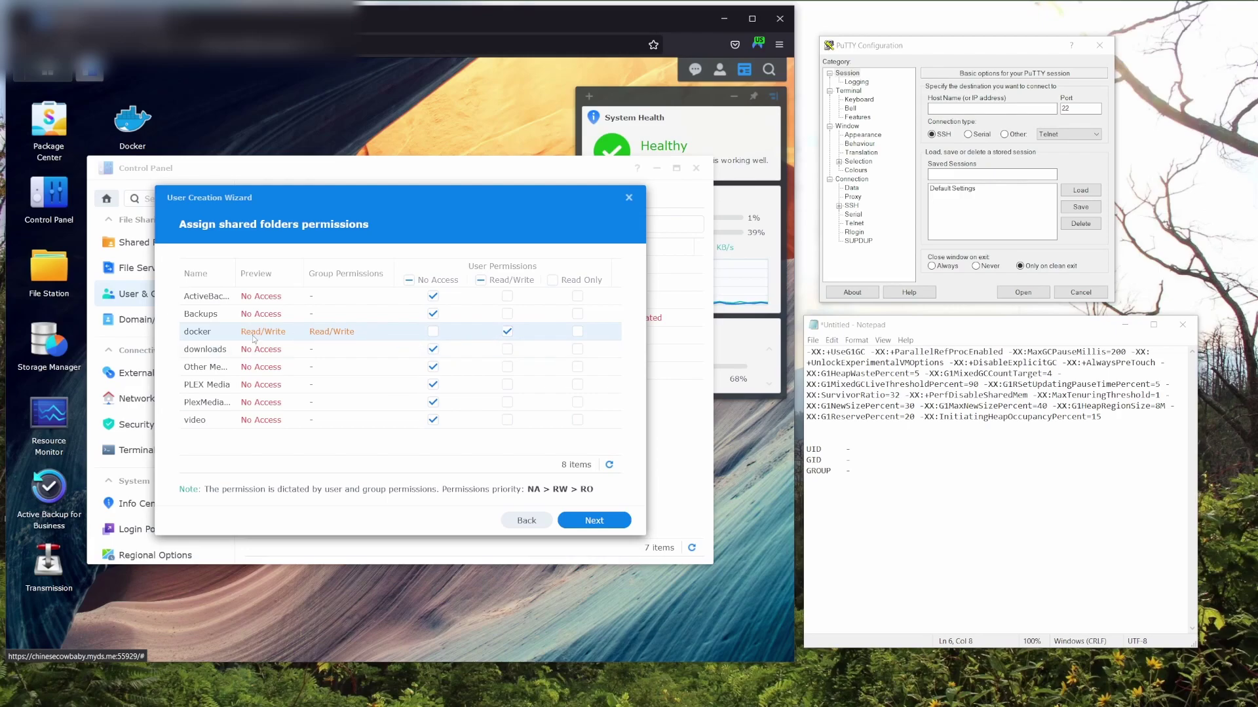
left_click(594, 522)
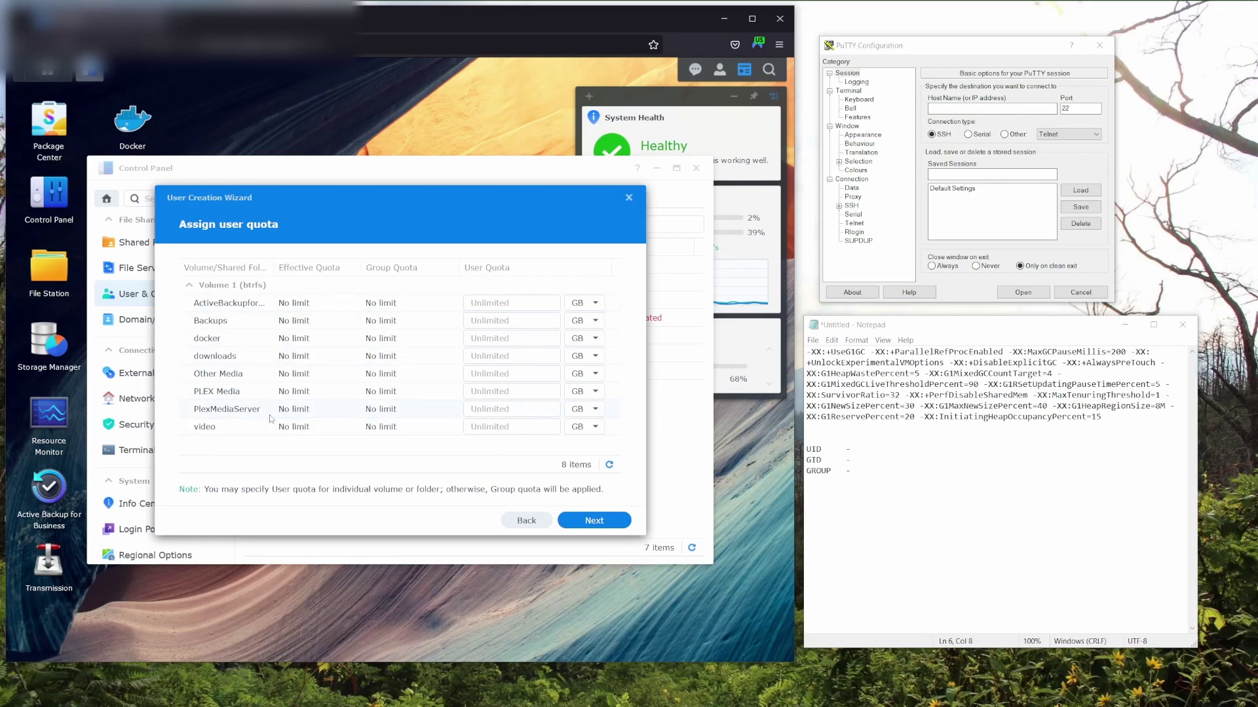
Deny dockerlimited1 access to every application and finish creating the user.
left_click(592, 523)
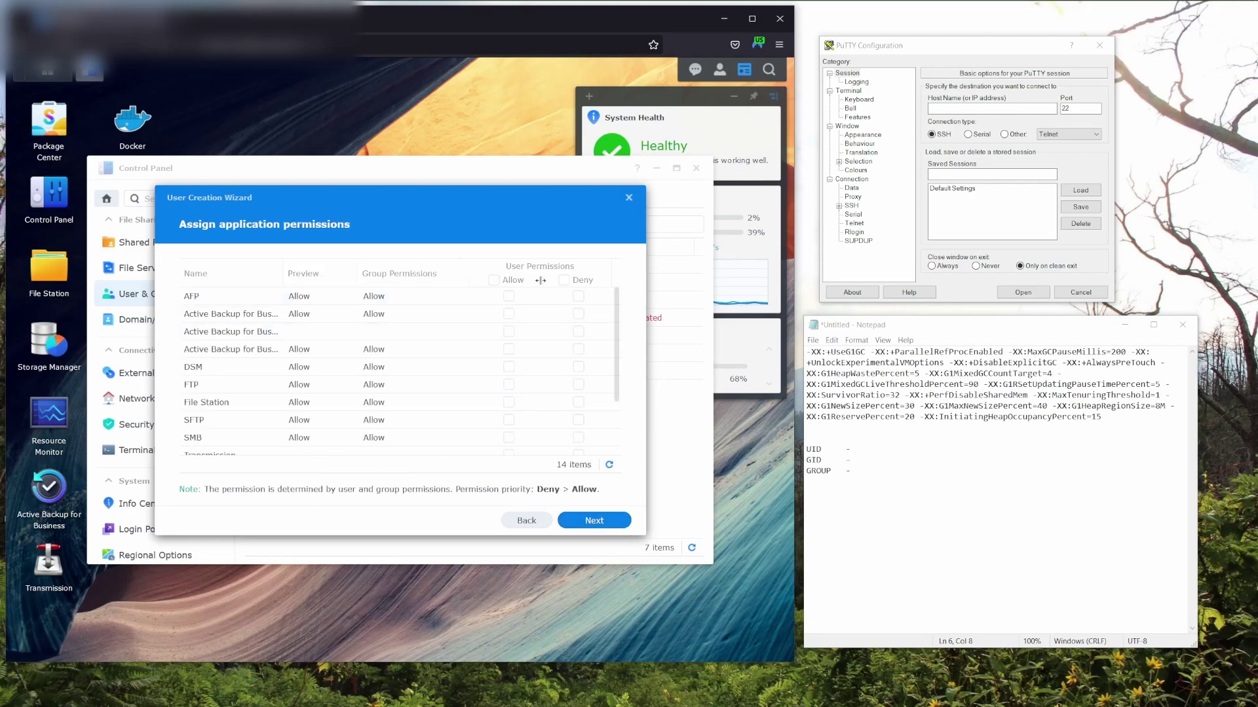
left_click(563, 280)
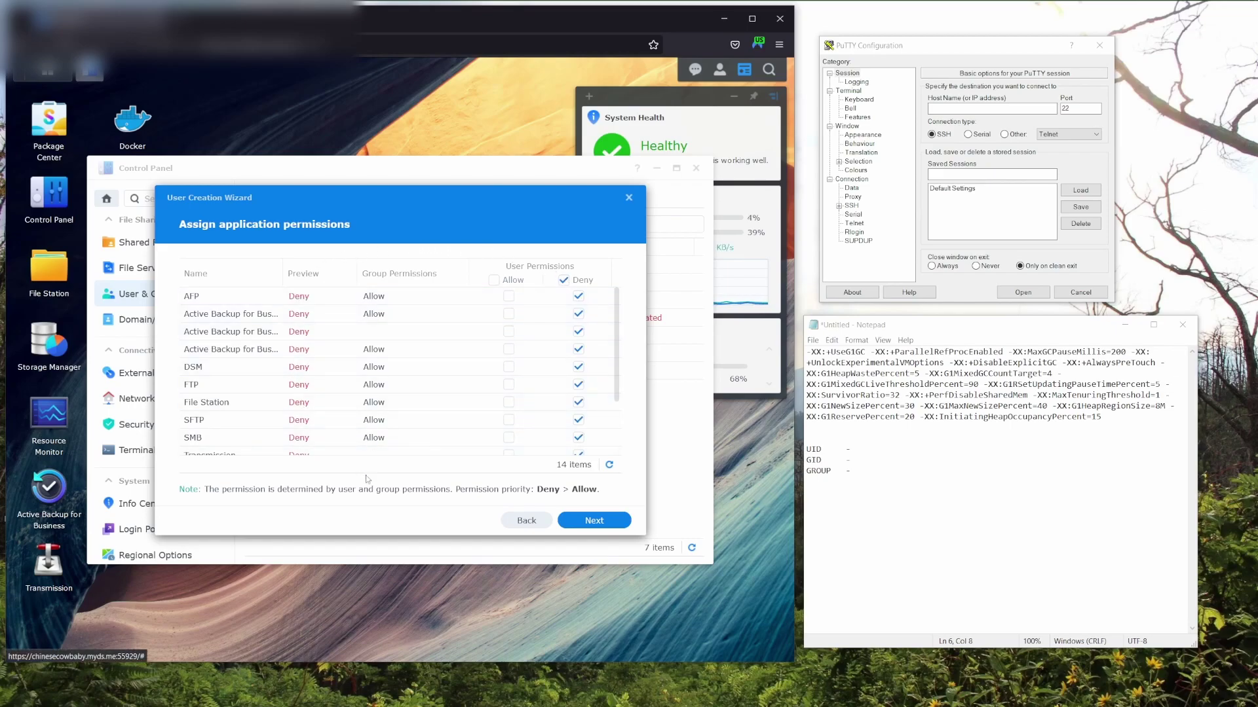
left_click(596, 521)
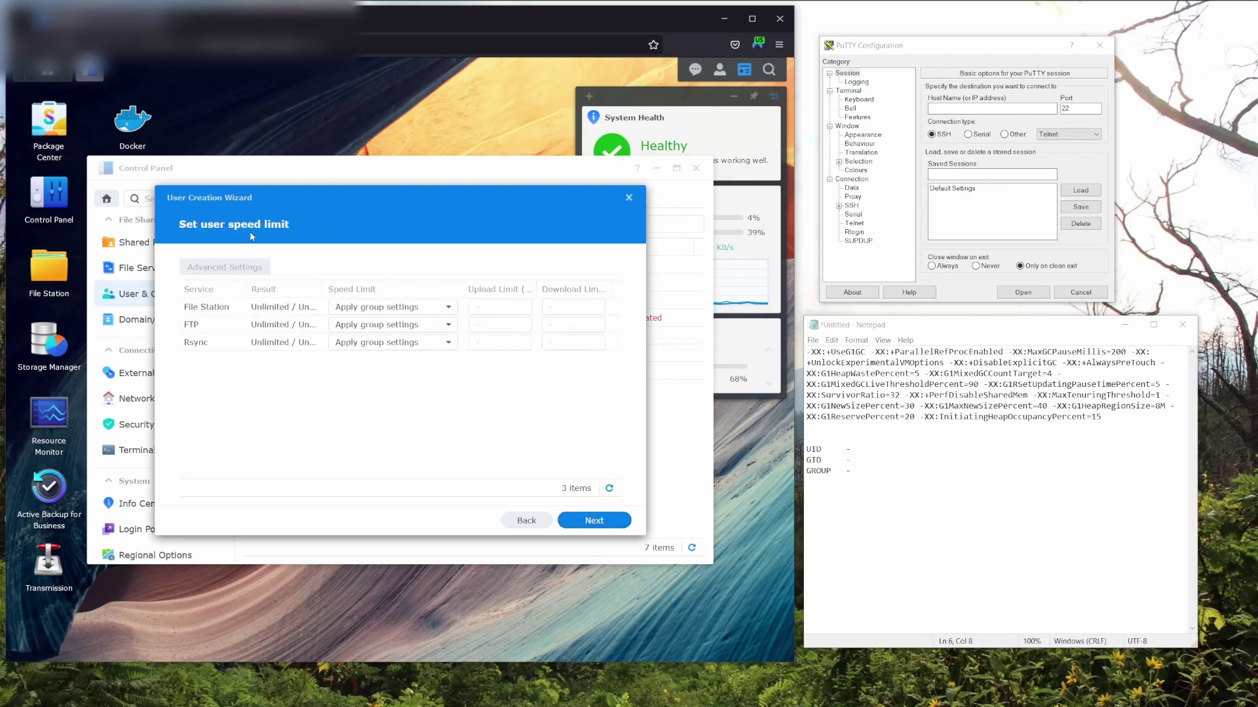
left_click(587, 528)
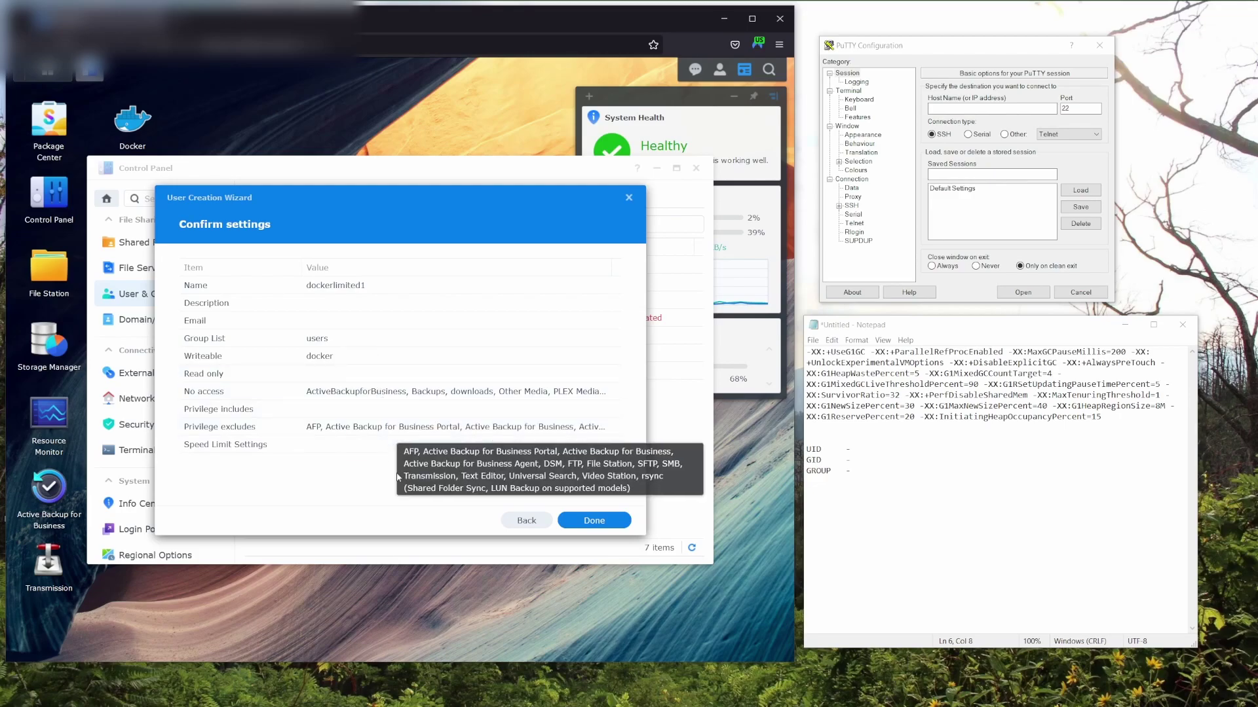
left_click(593, 521)
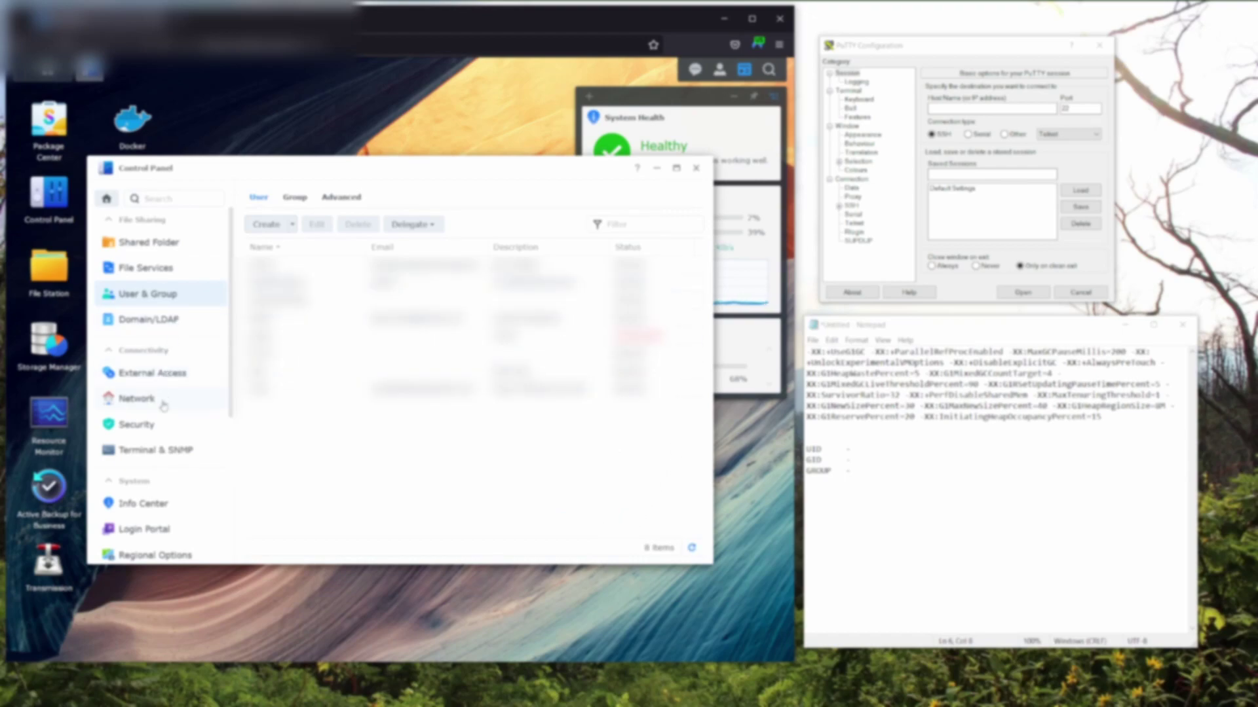
Check in Terminal & SNMP that the SSH service is enabled on port 69.
left_click(176, 452)
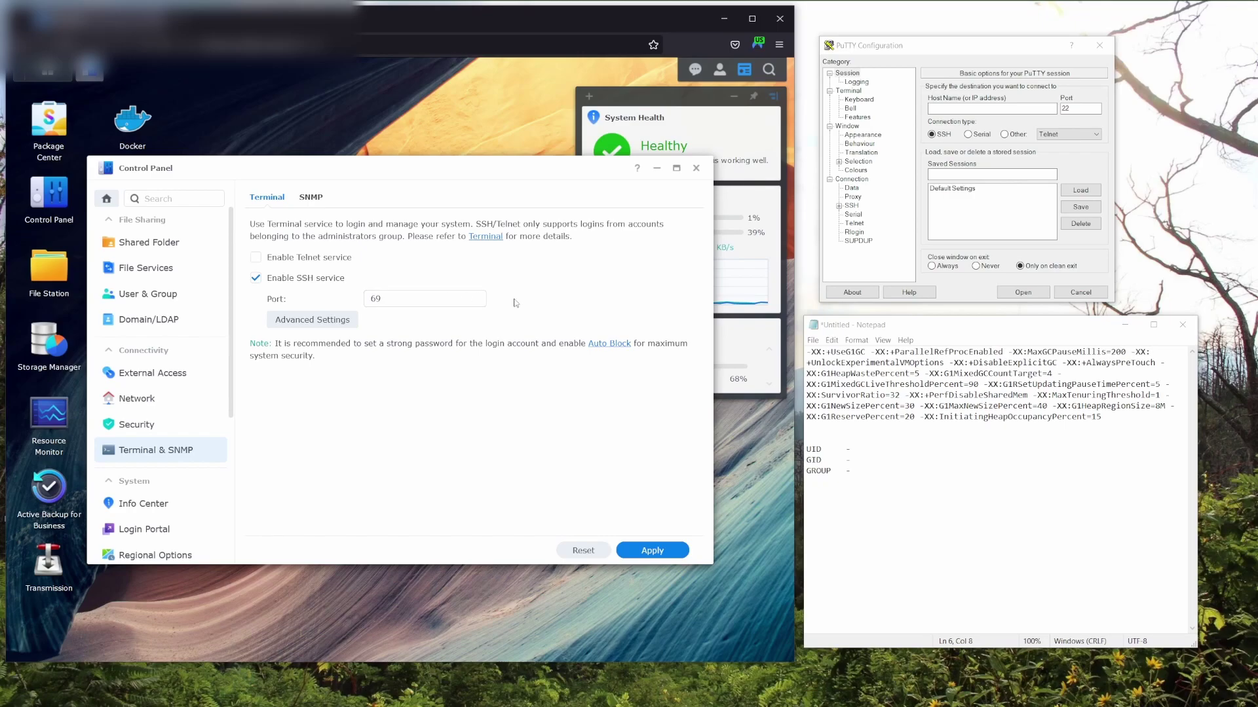
left_click(975, 110)
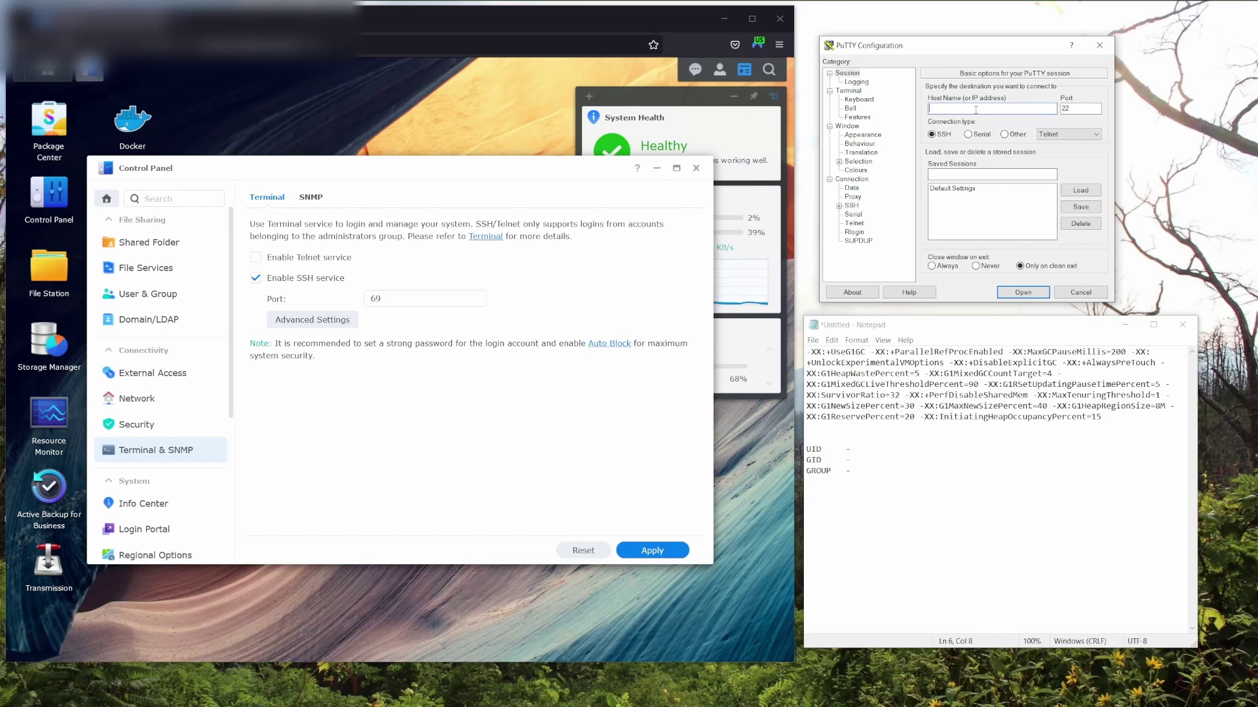
Connect PuTTY over SSH to 192.168.1.14 port 69 and log in as admin.
type("92.168.1.14")
key("Tab")
type("6")
left_click(1020, 295)
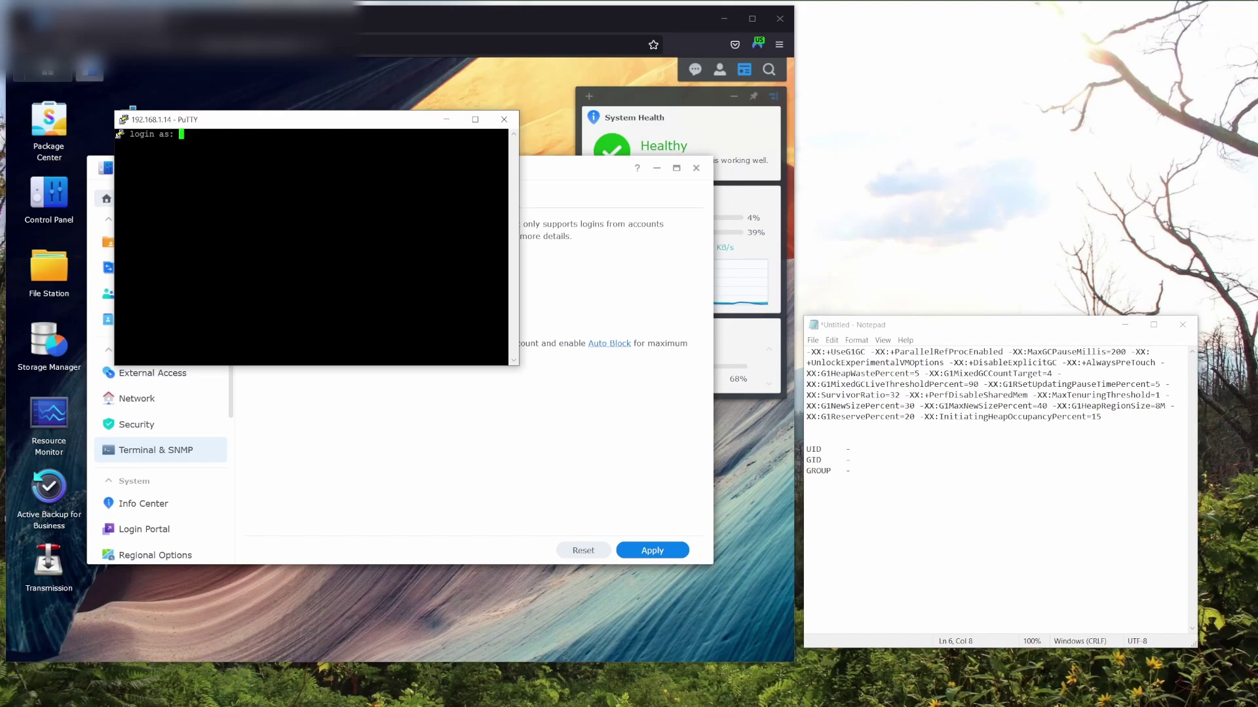
type("admin")
key("Return")
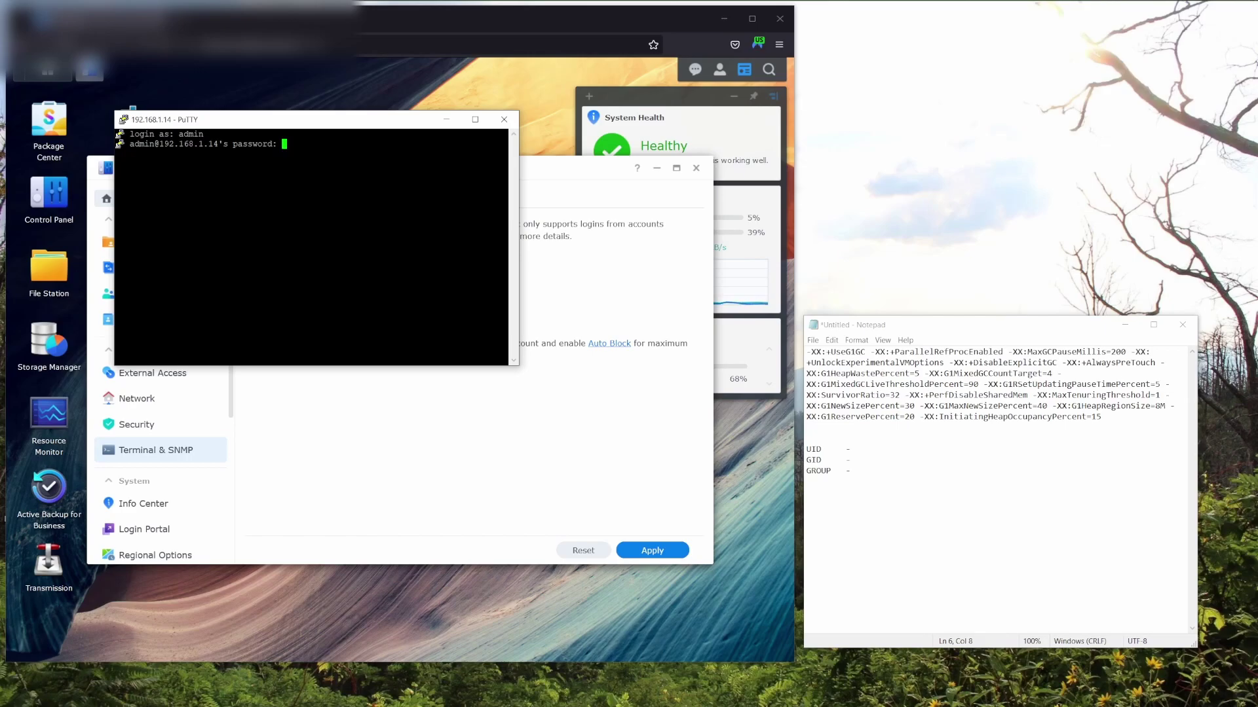
key("Return")
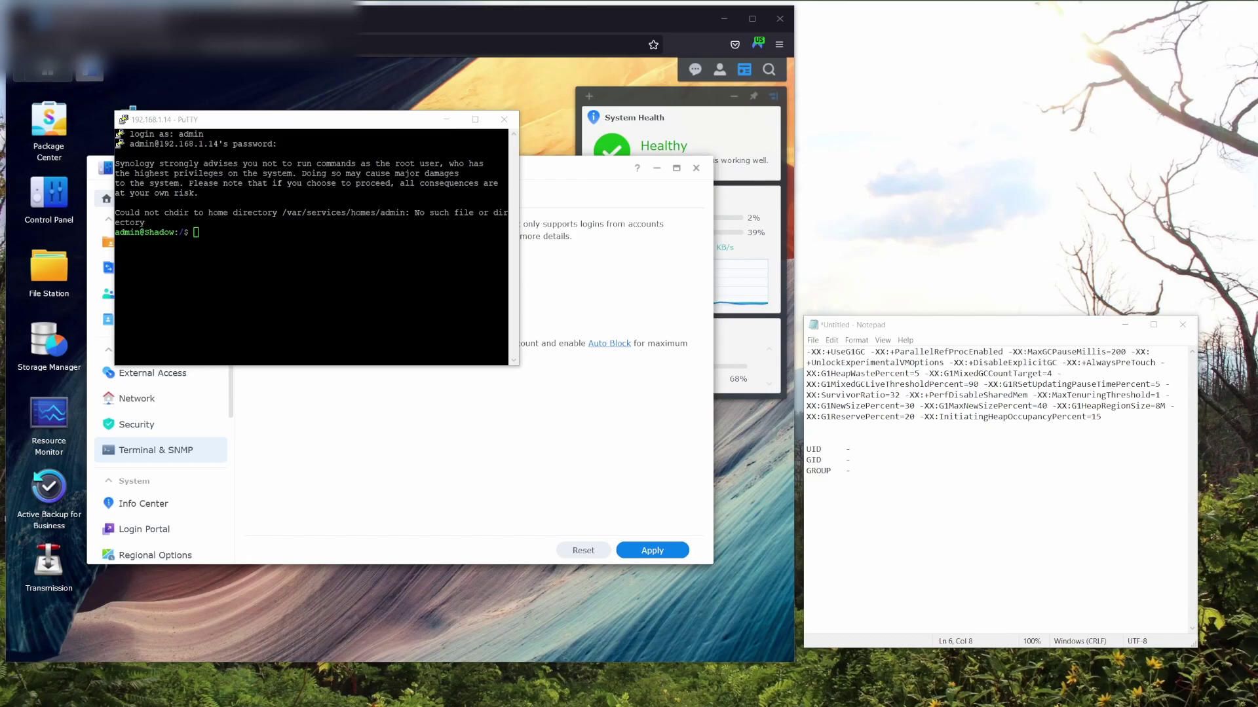
Run 'id dockerlimited' in the PuTTY session to look up its user and group IDs.
key("alt+Tab")
type("id")
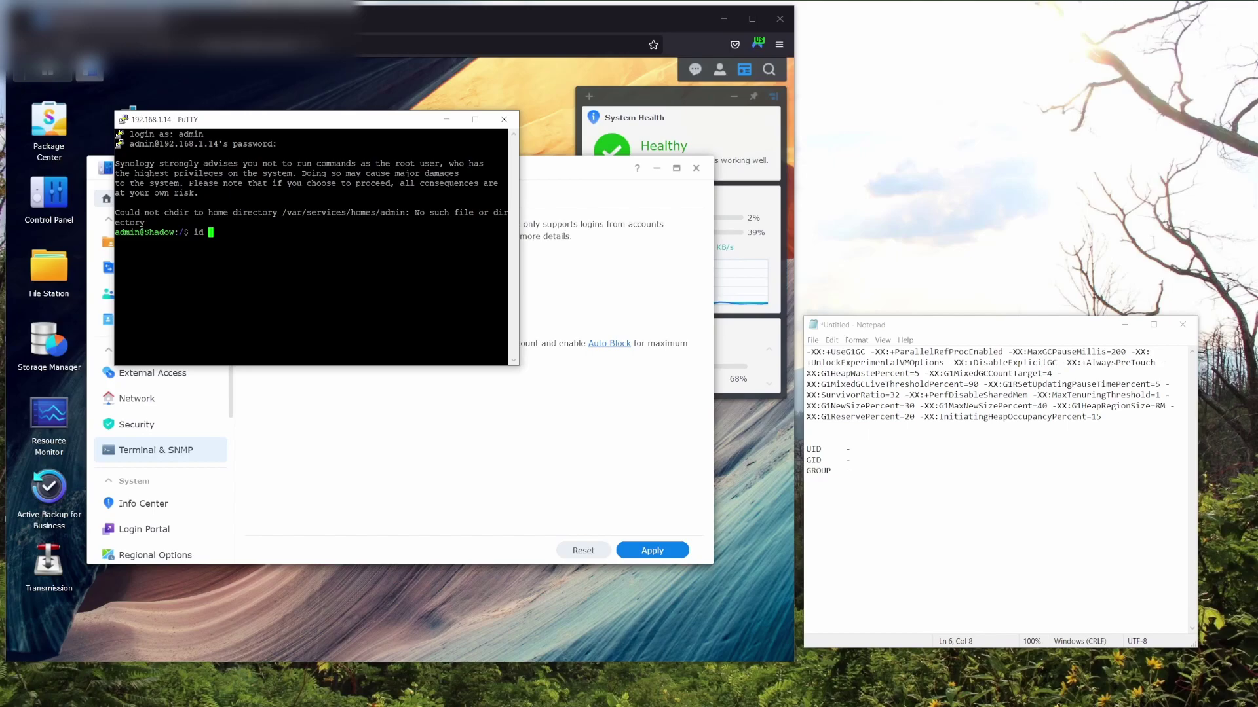
type("dockerlimited")
key("Return")
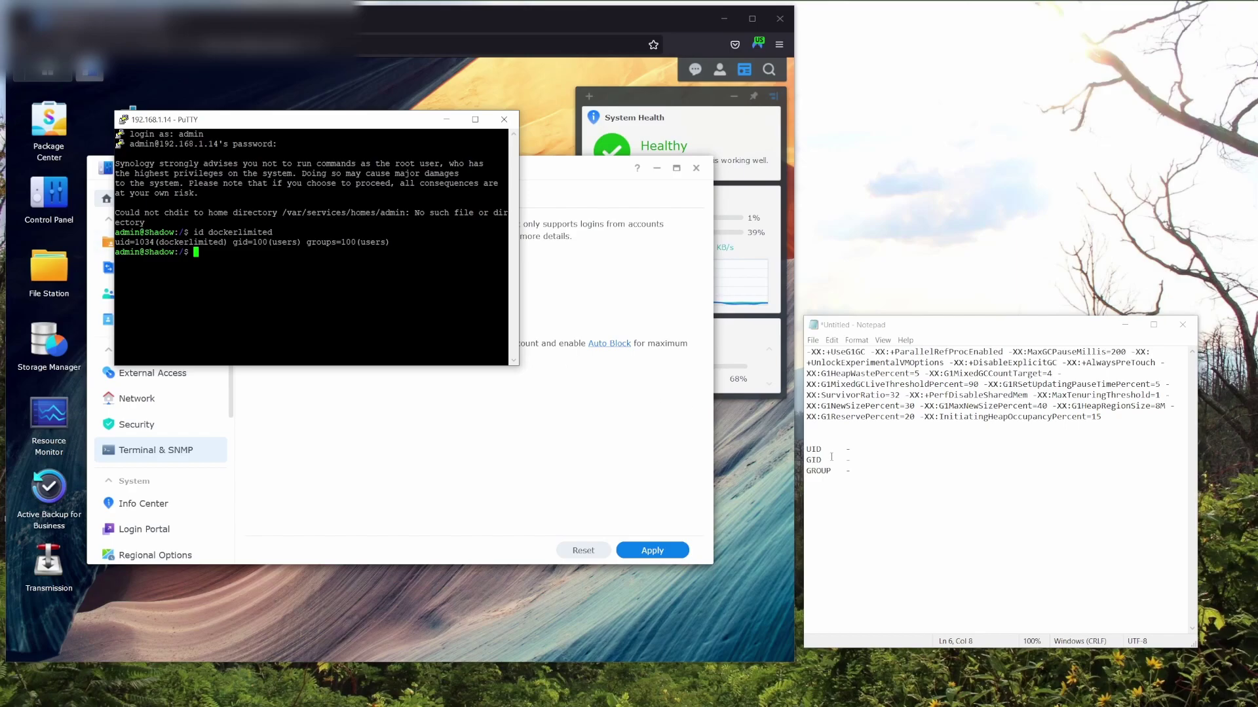
Record UID 1034, GID 100 and GROUP 100 in the Notepad notes.
left_click(869, 449)
type("1034")
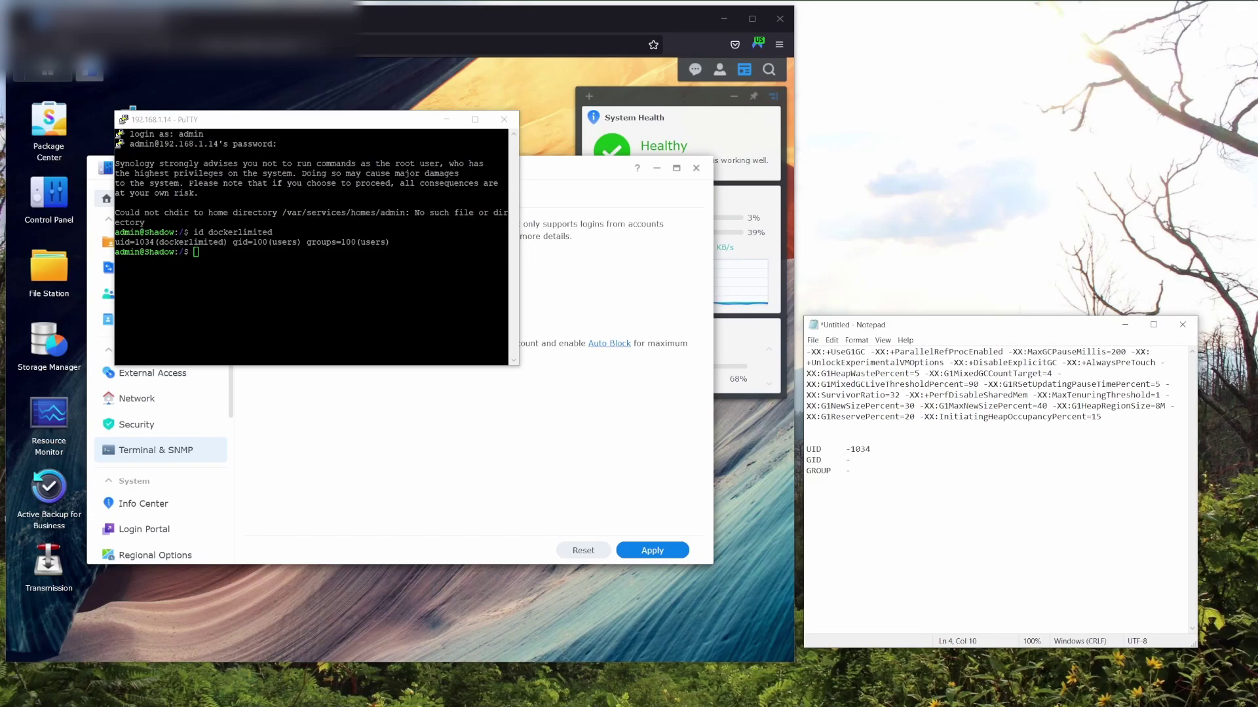
left_click(873, 459)
type("100")
key("Down")
type("100")
Close the PuTTY session and the Control Panel.
left_click(503, 119)
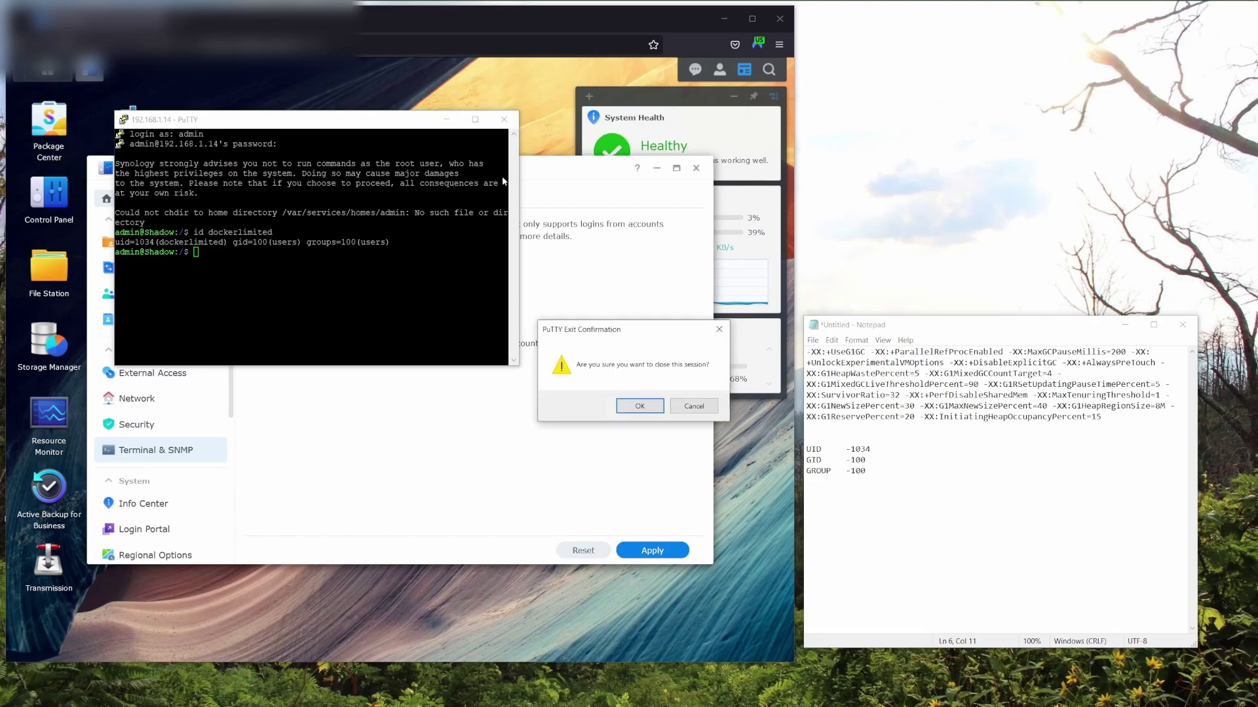
left_click(640, 407)
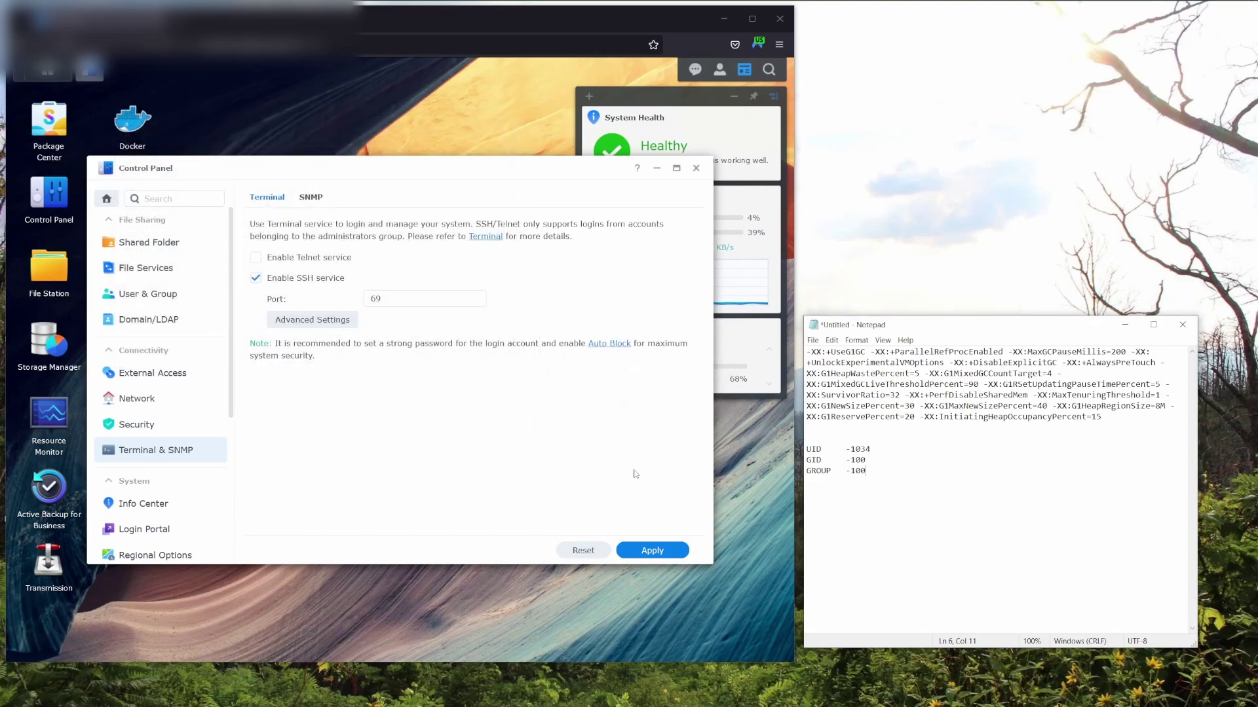
left_click(696, 169)
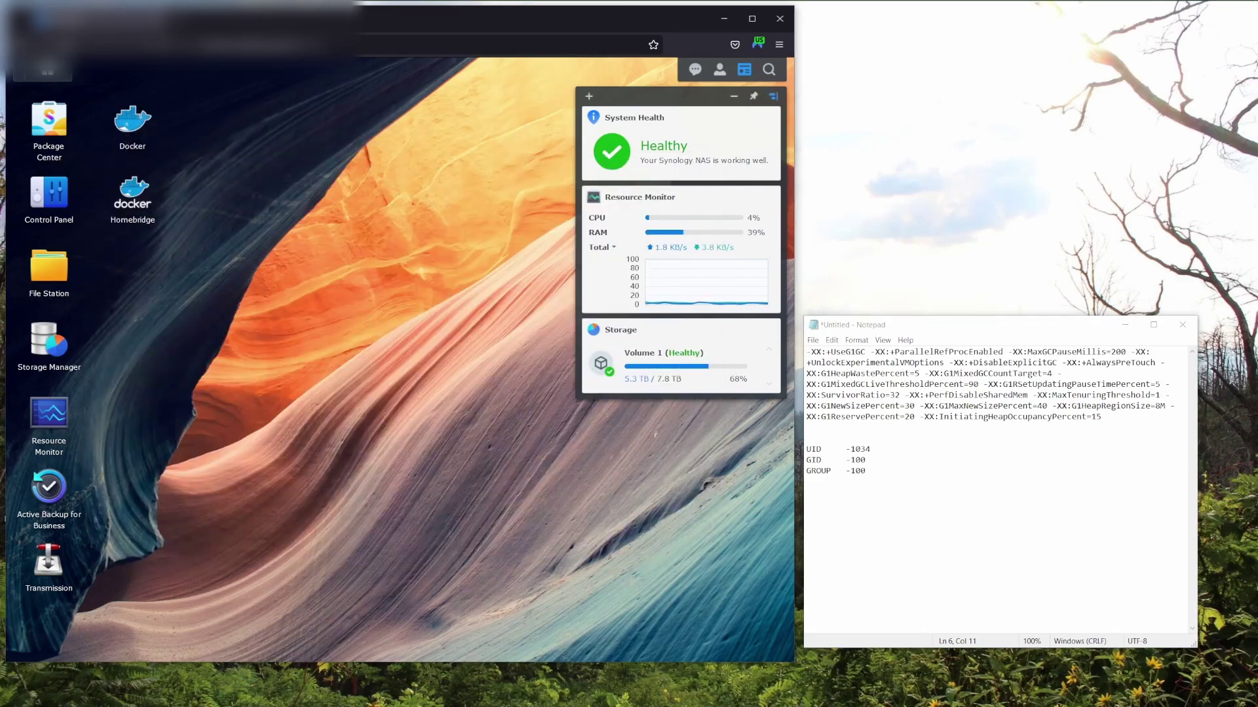
left_click(1106, 417)
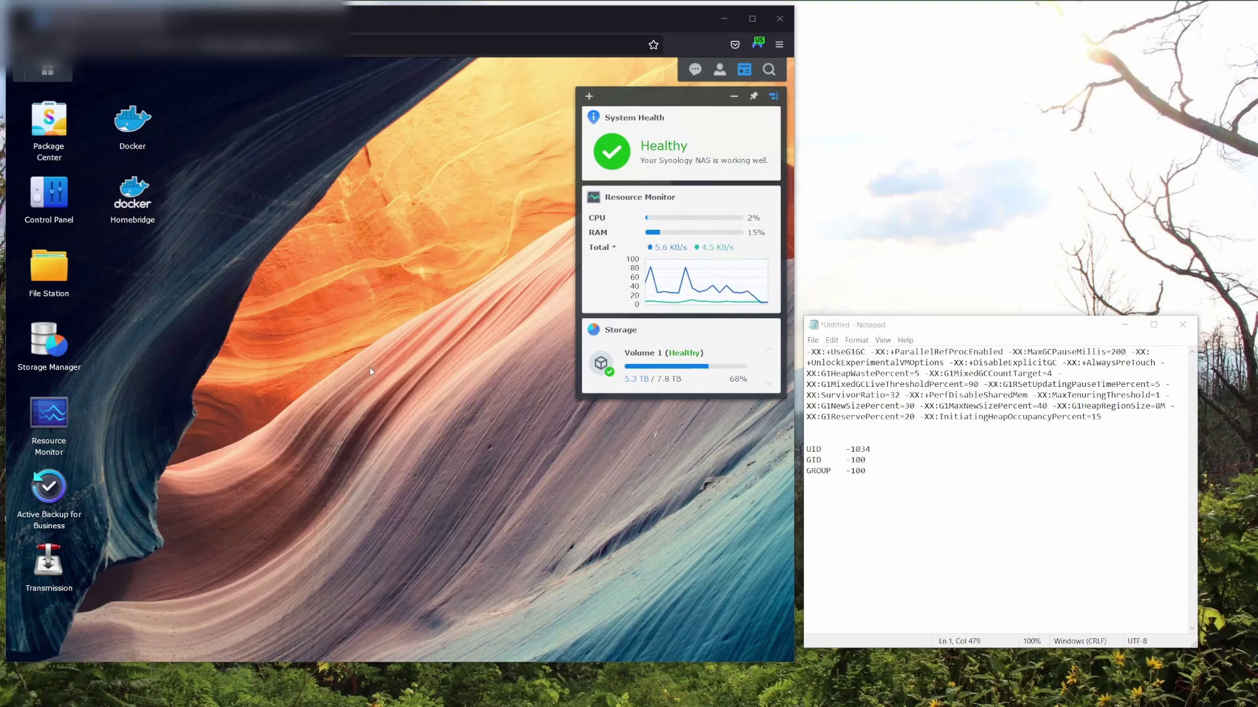
Search Docker's Registry for 'minecraft' images.
left_click(141, 138)
left_click(165, 254)
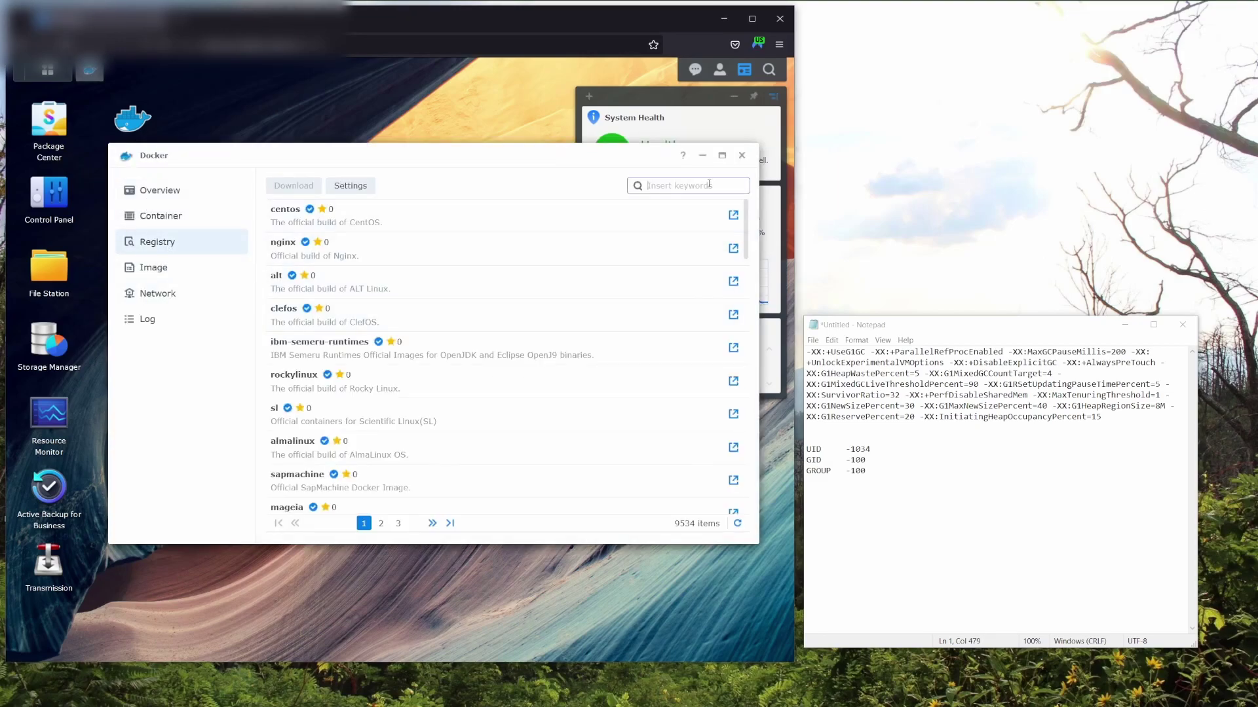
left_click(705, 186)
type("minecraft")
key("Return")
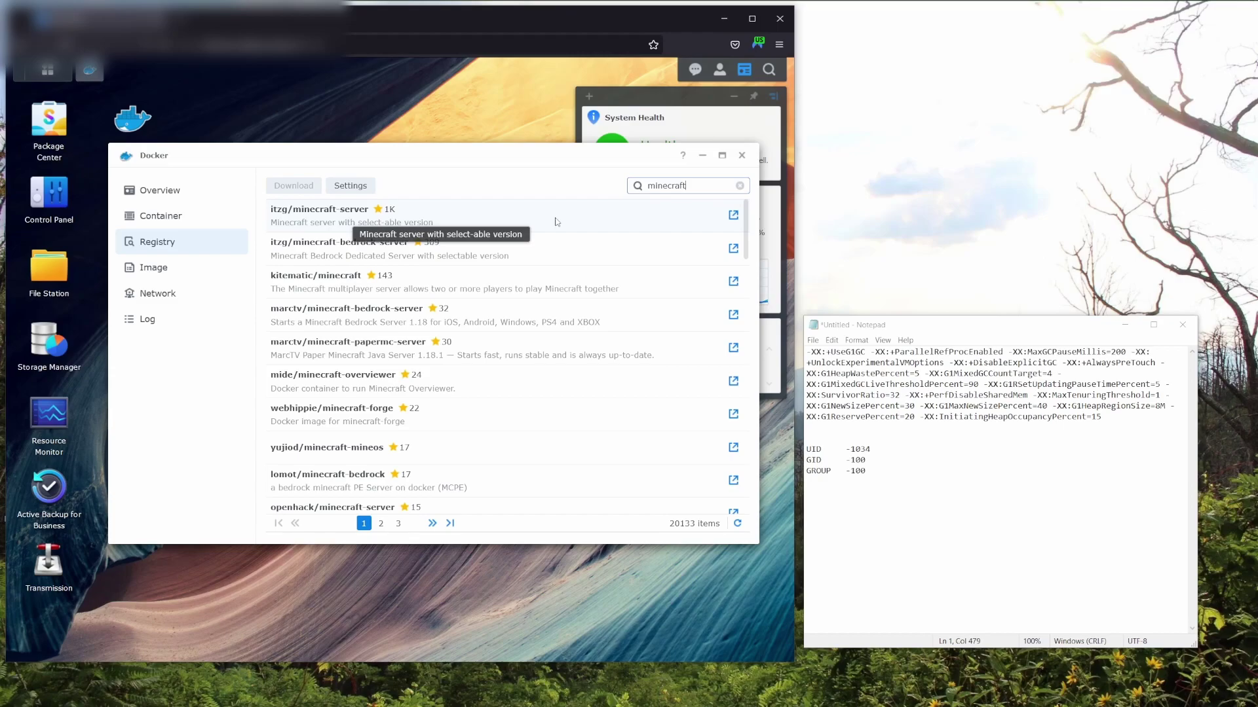
Download the itzg/minecraft-server image with the 'latest' tag.
double_click(497, 218)
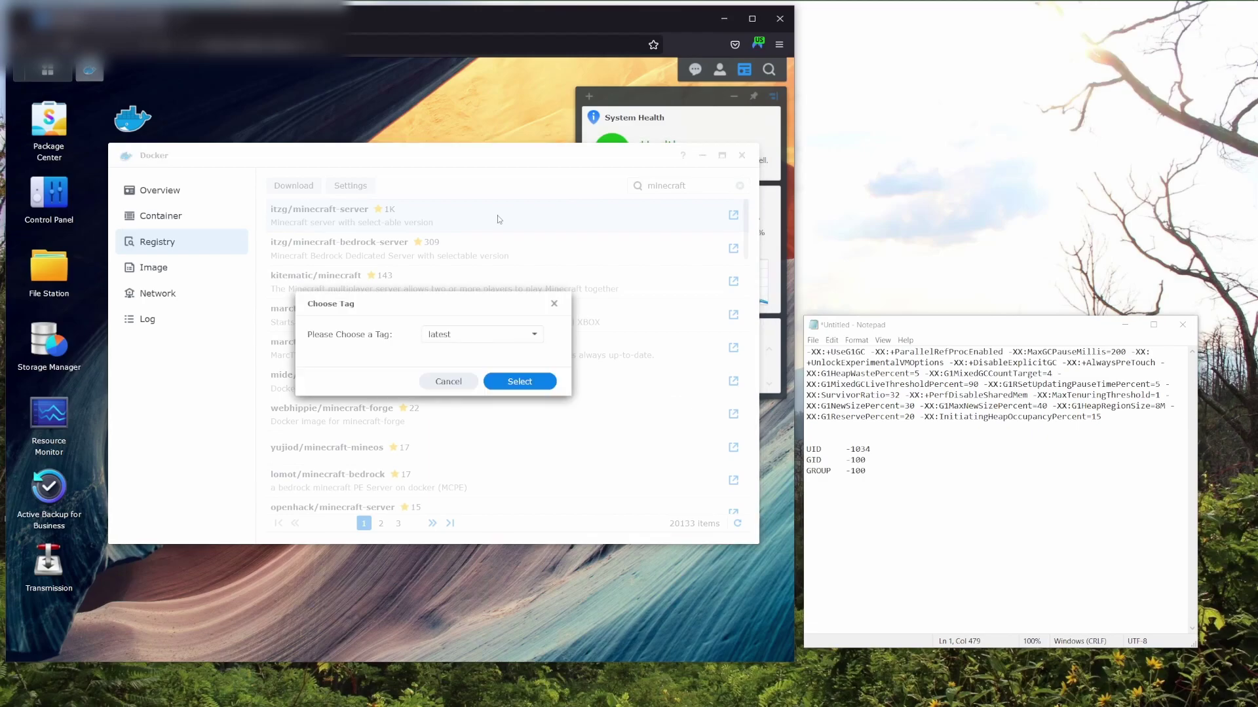
left_click_drag(426, 292, 471, 219)
left_click(510, 254)
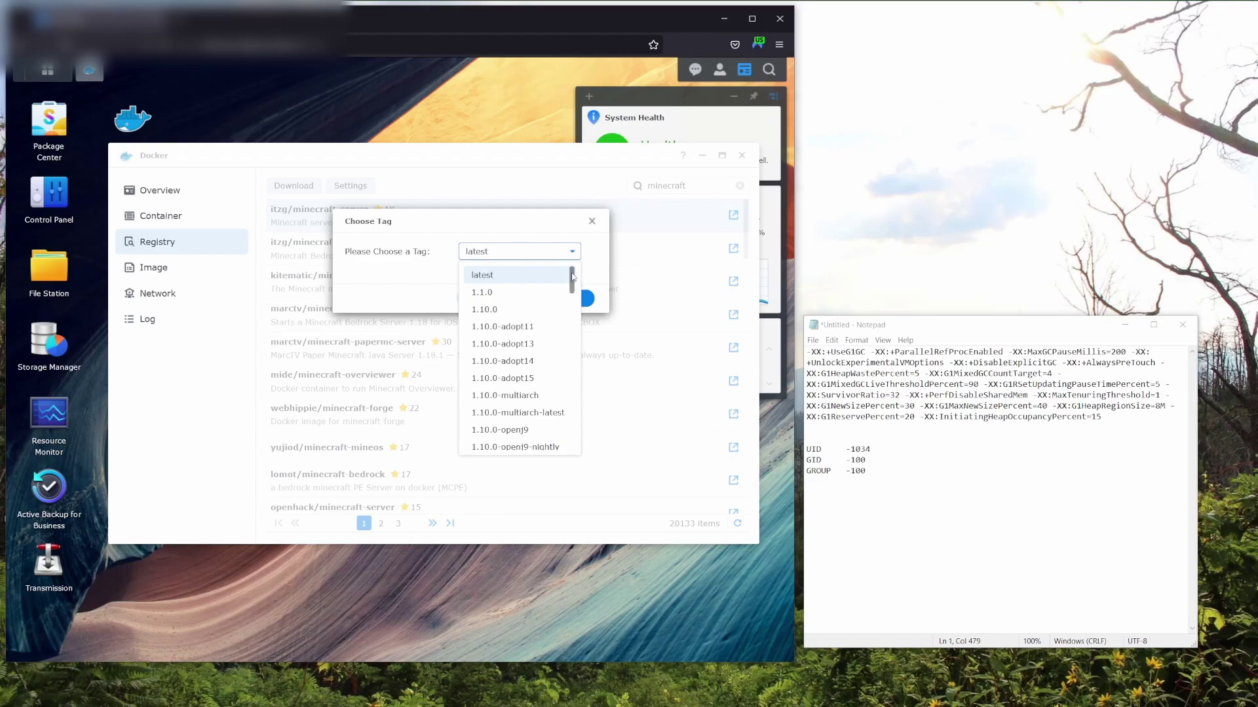
mouse_move(572, 276)
left_mouse_down()
mouse_move(571, 438)
mouse_move(571, 272)
left_mouse_up()
left_click(446, 260)
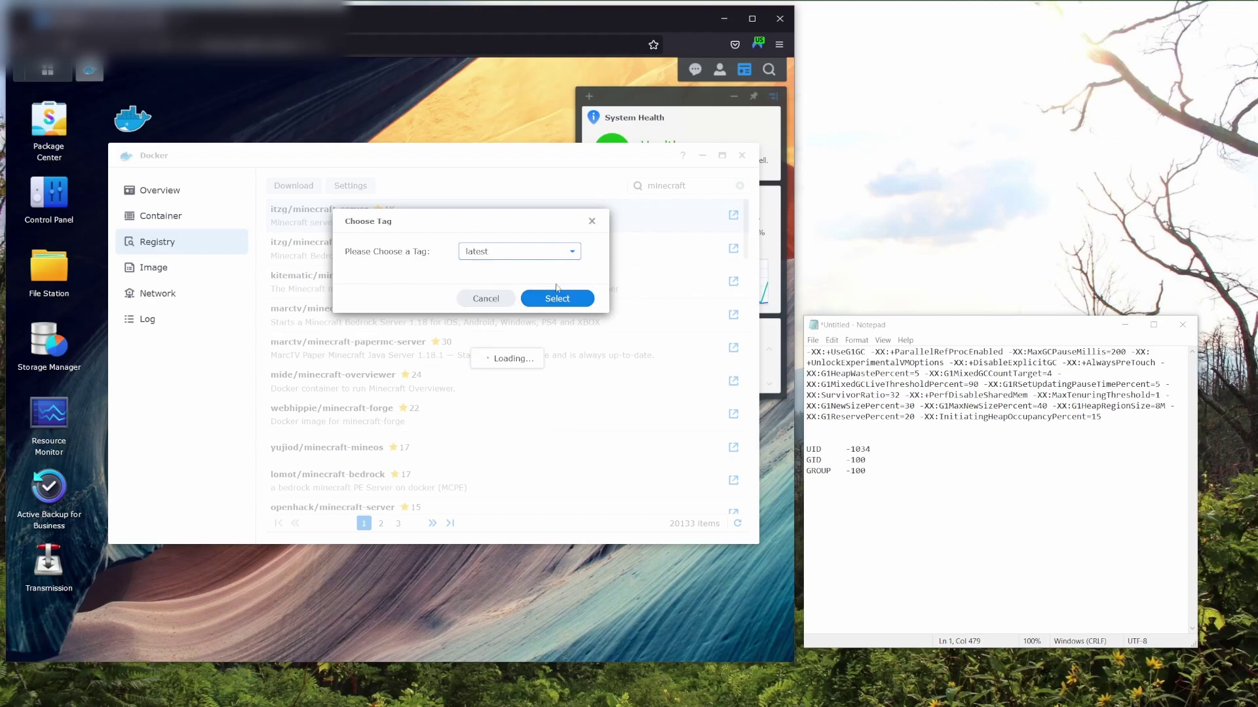
Dismiss the tag dialog and show Docker's local Image list with itzg/minecraft-server:latest.
left_click(592, 222)
double_click(597, 226)
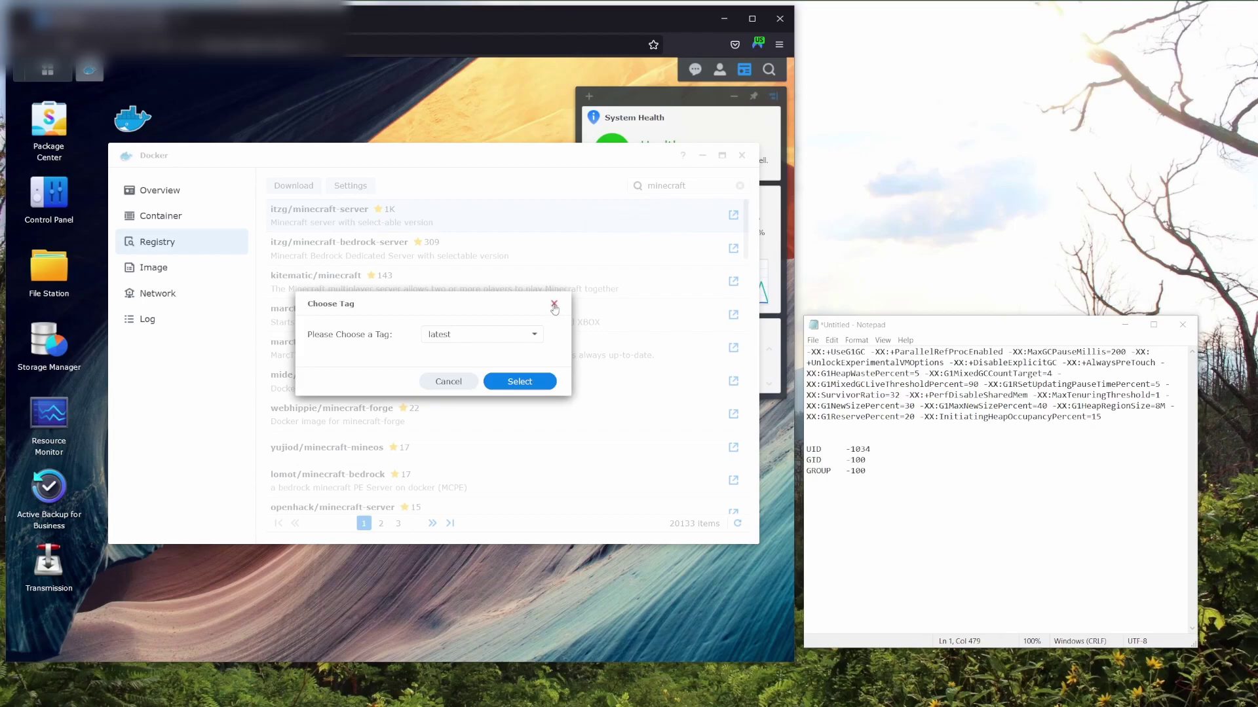
left_click(552, 299)
left_click(186, 274)
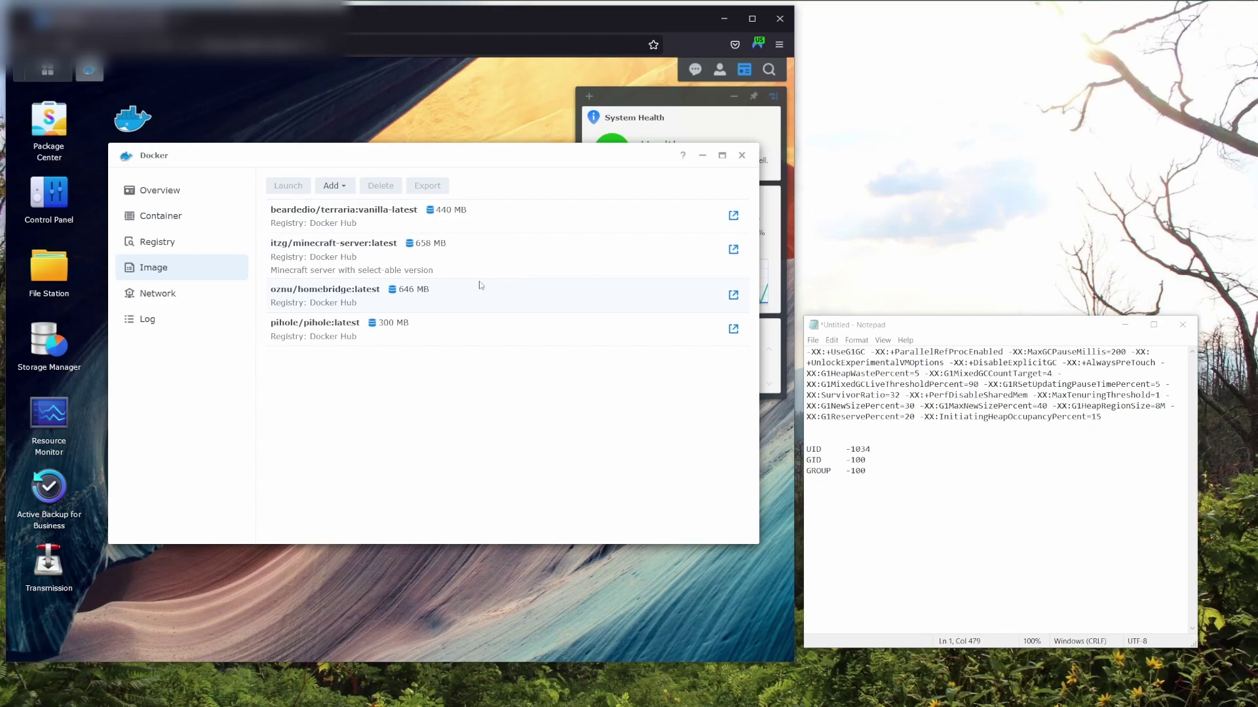
Create a container from itzg/minecraft-server:latest using the Docker host's network.
double_click(467, 265)
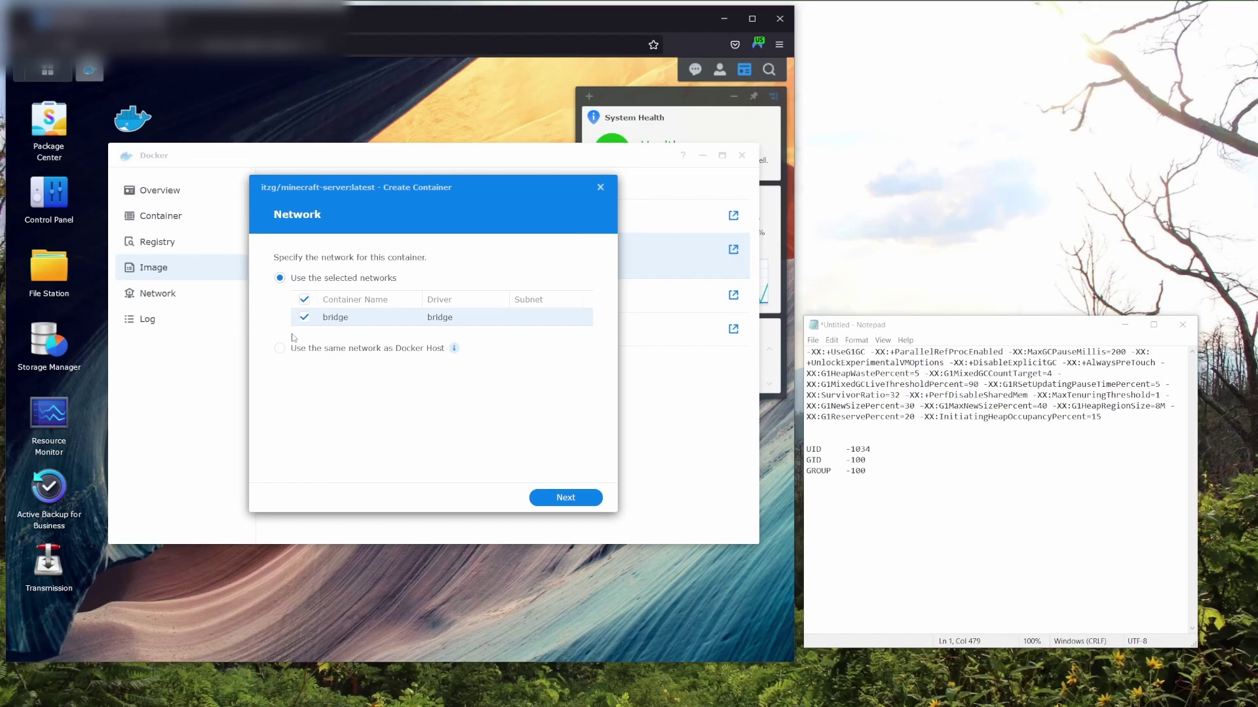
left_click(280, 350)
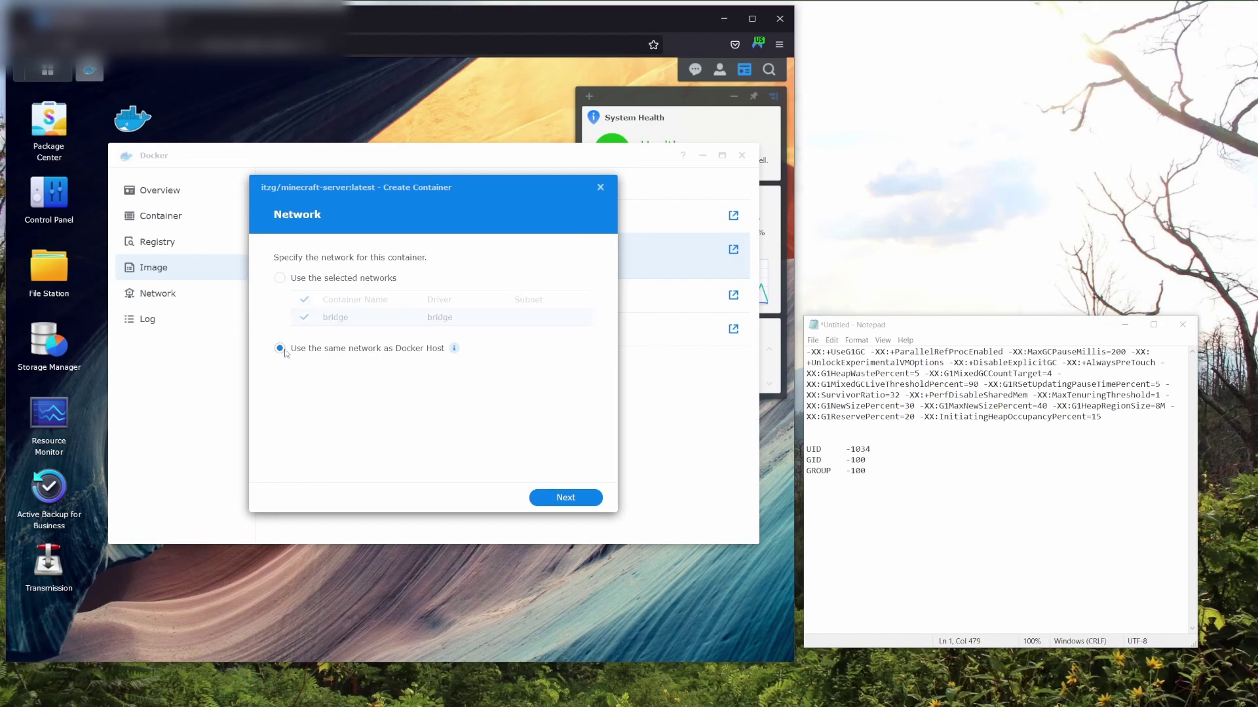
left_click(572, 499)
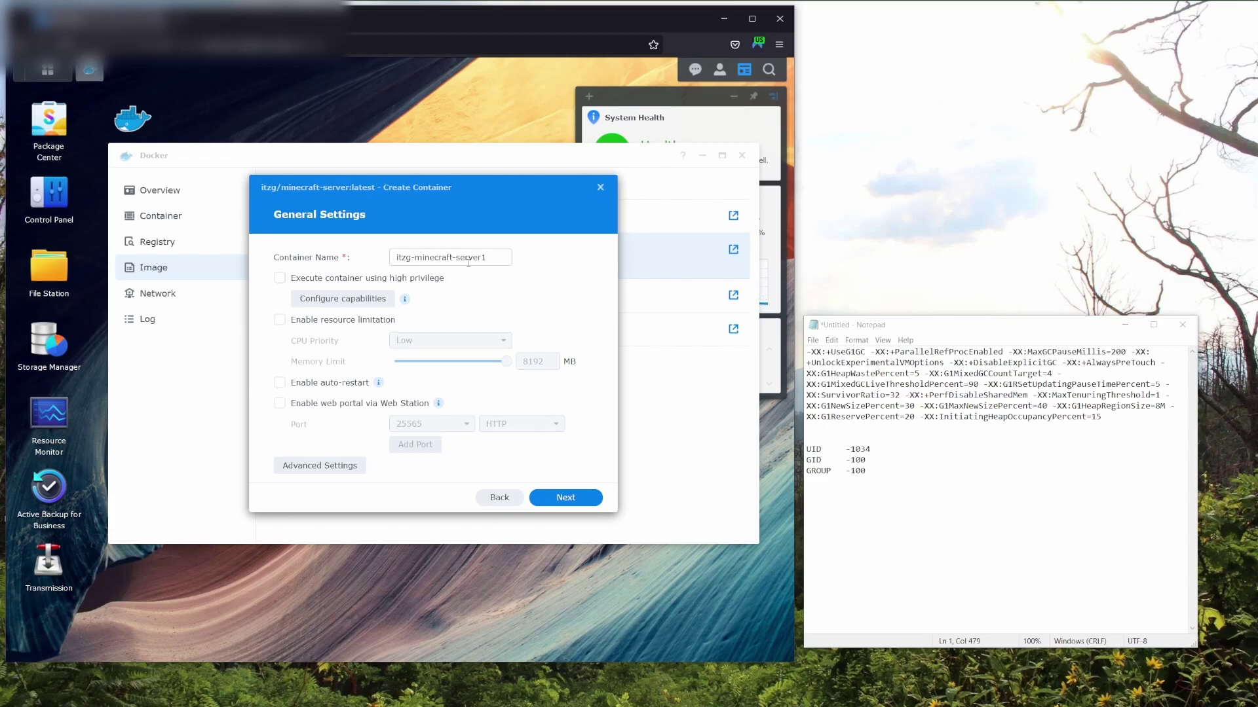
Enable resource limitation with High CPU priority and a 4092 MB memory limit.
left_click(280, 320)
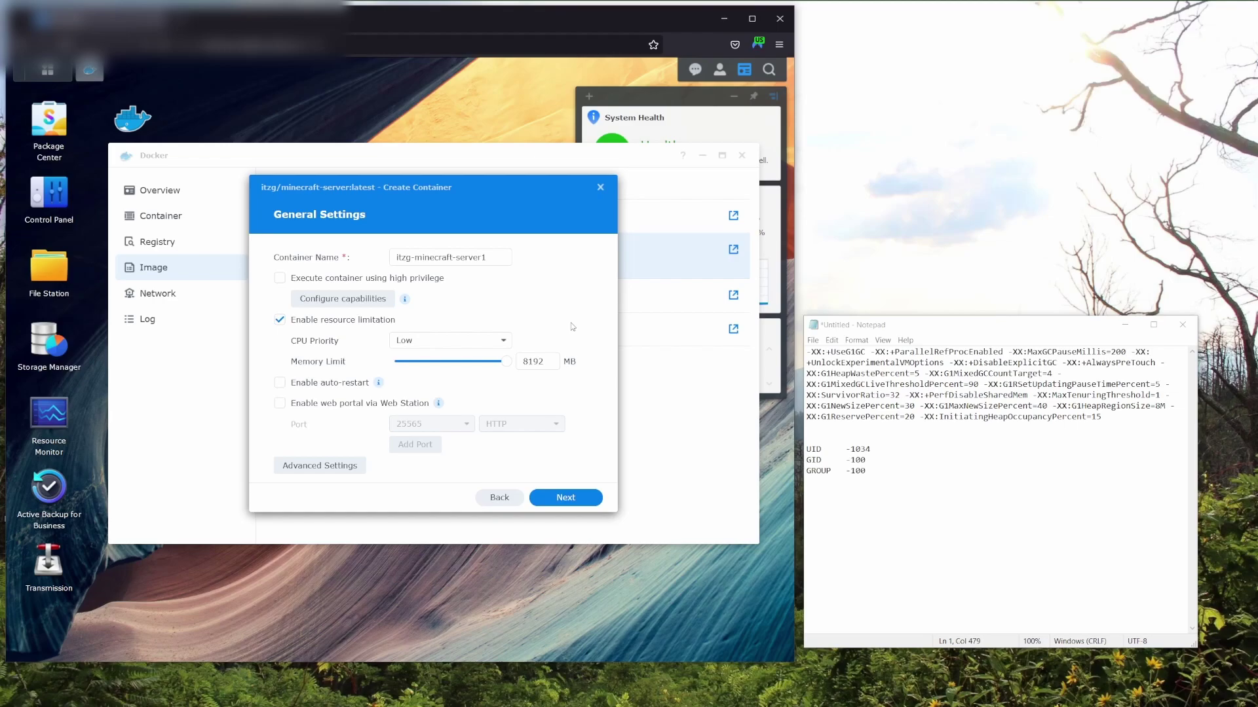
left_click(501, 341)
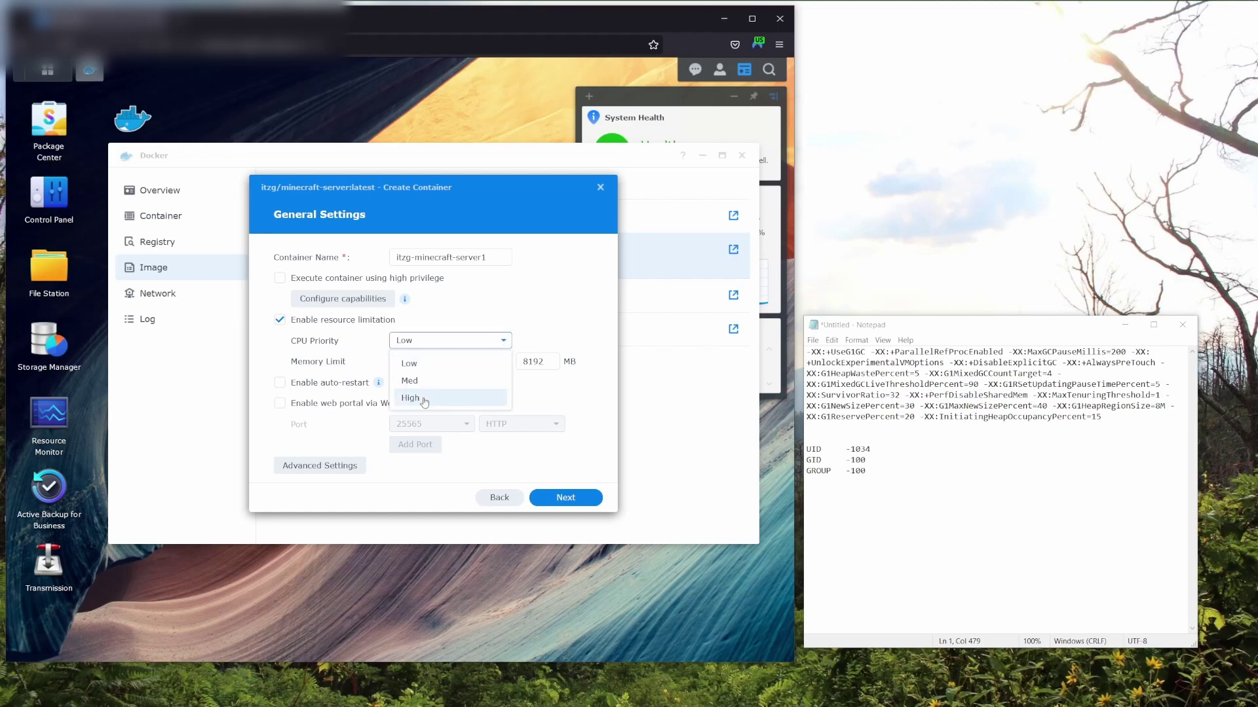
left_click(425, 401)
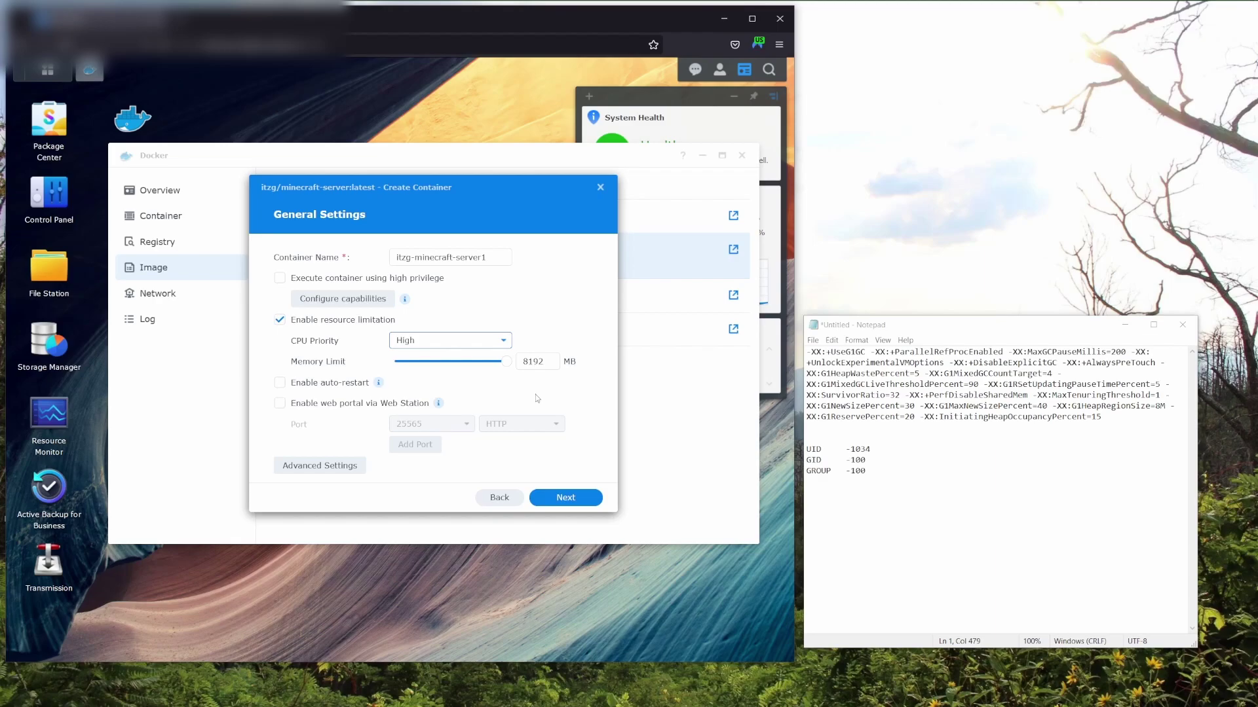
double_click(533, 361)
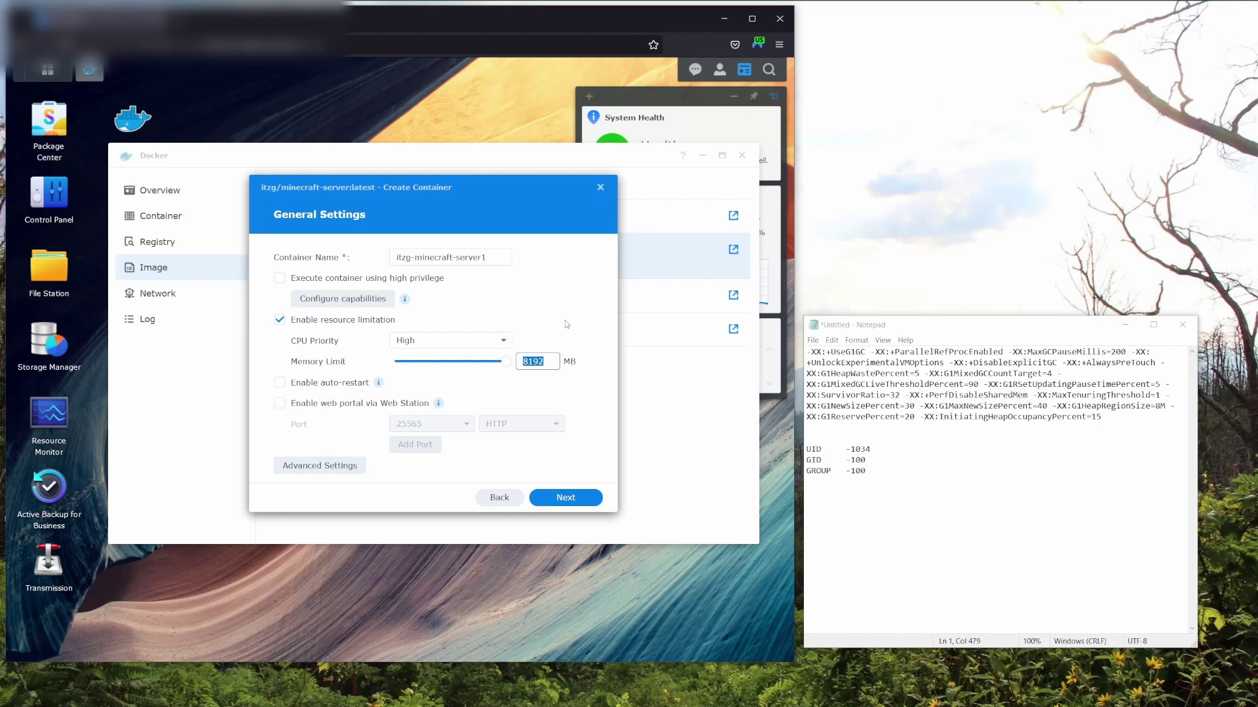
type("4092")
Set the container's UID environment variable to 1034 and GID to 100.
left_click(321, 466)
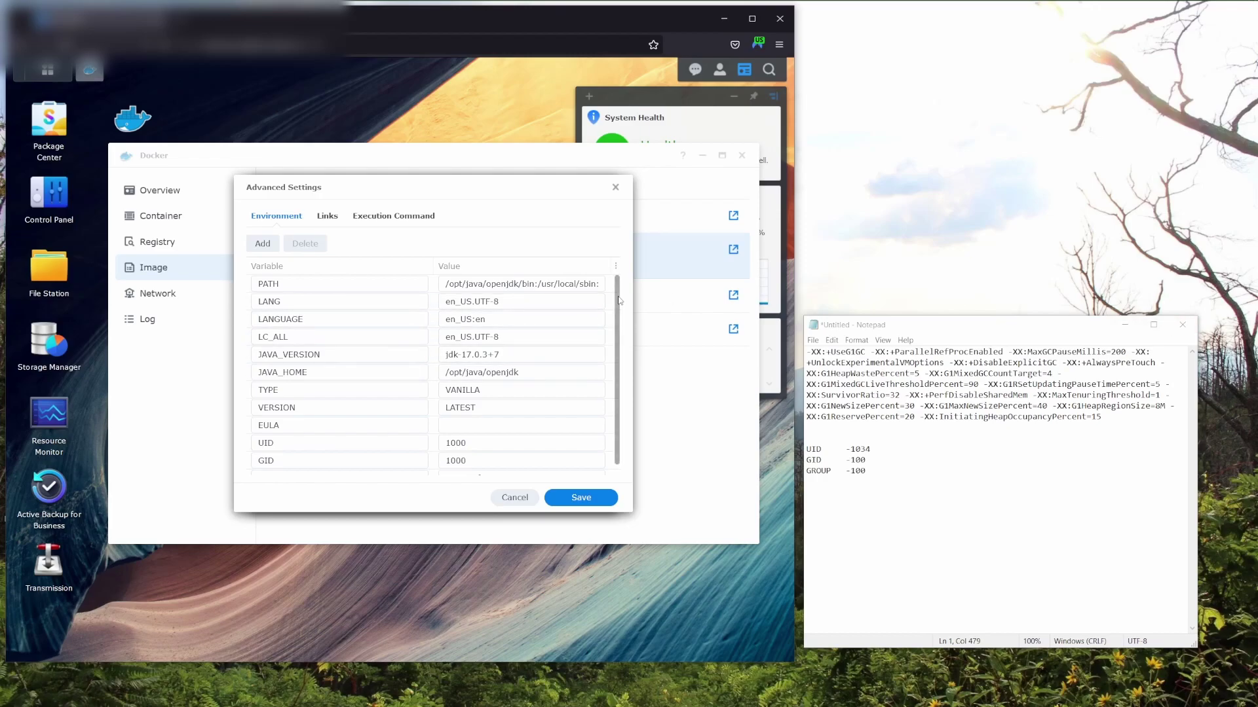
scroll(616, 314, "down", 1)
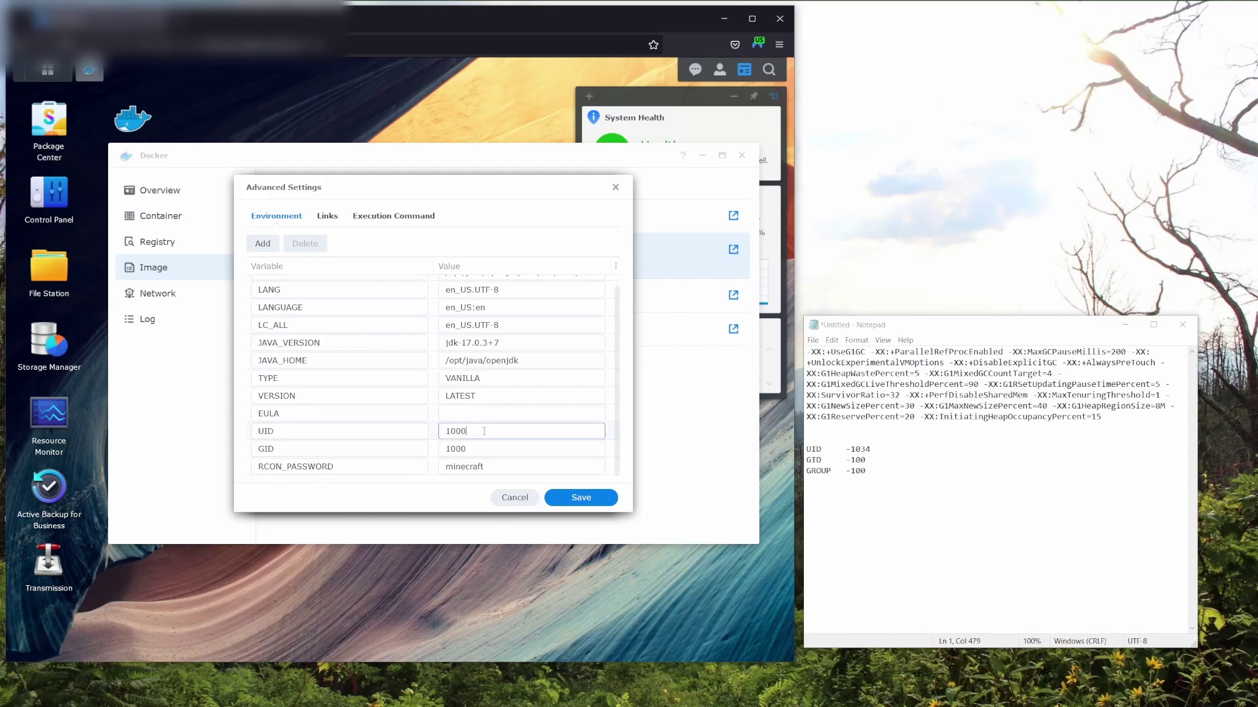
left_click_drag(467, 431, 445, 431)
type("1034")
key("Tab")
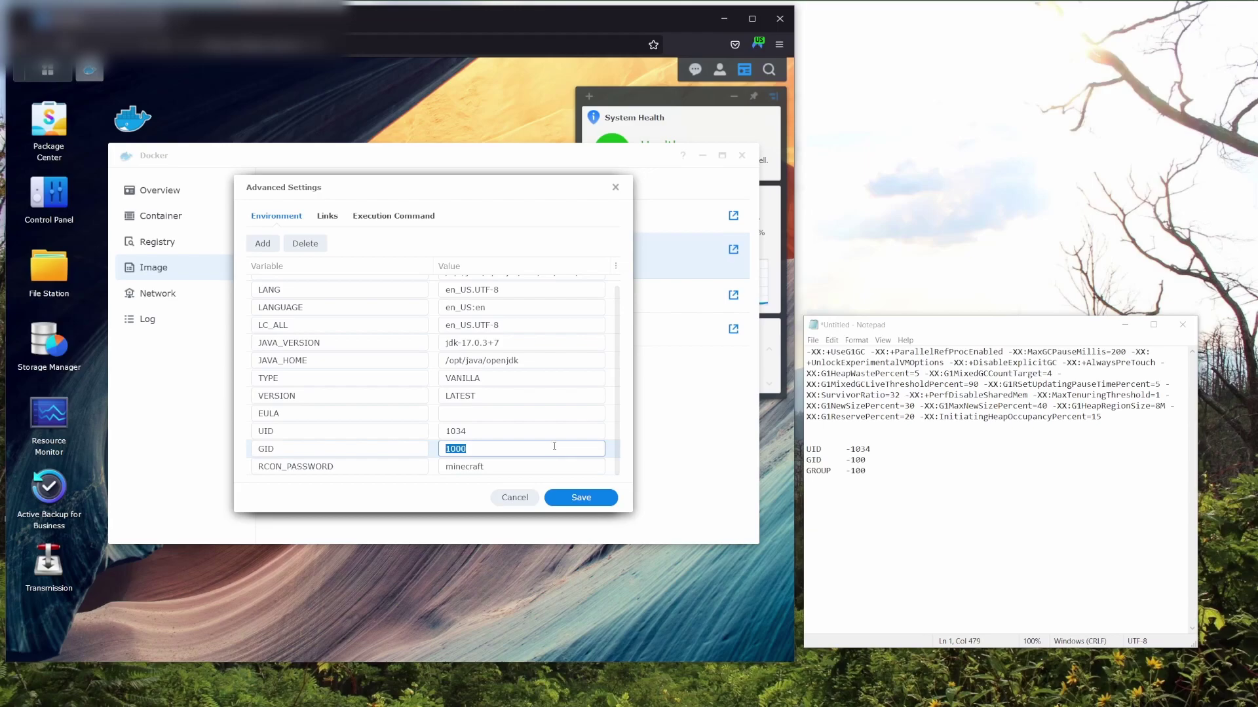
type("1")
Set environment variables TYPE to PAPER, VERSION to 1.19 and EULA to TRUE.
double_click(505, 376)
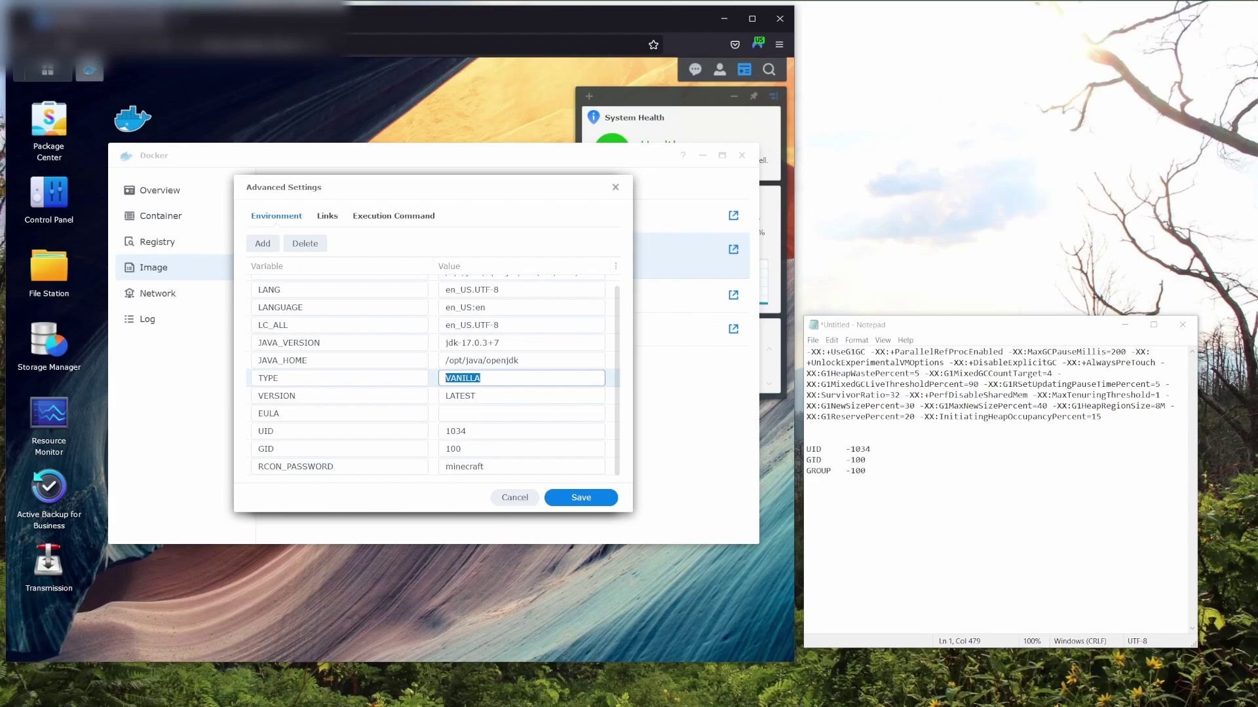
type("PAPER")
left_click(500, 397)
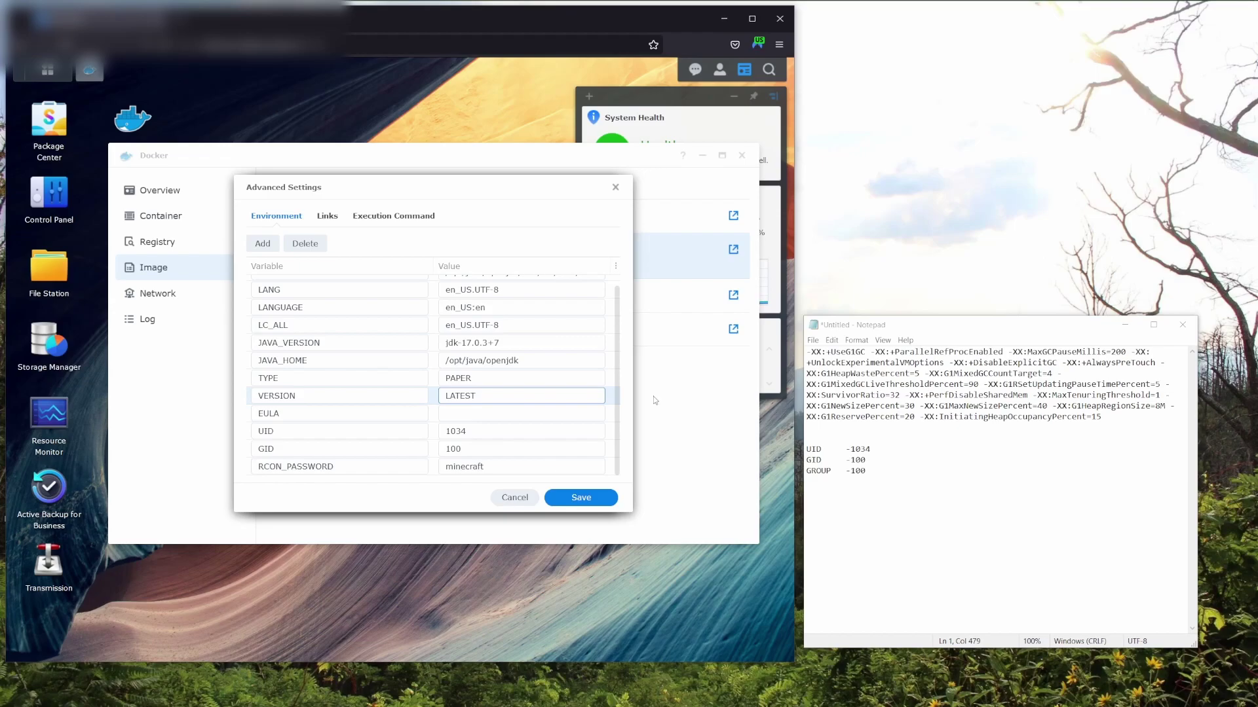
key("BackSpace")
key("BackSpace")
key("BackSpace")
key("BackSpace")
key("BackSpace")
key("BackSpace")
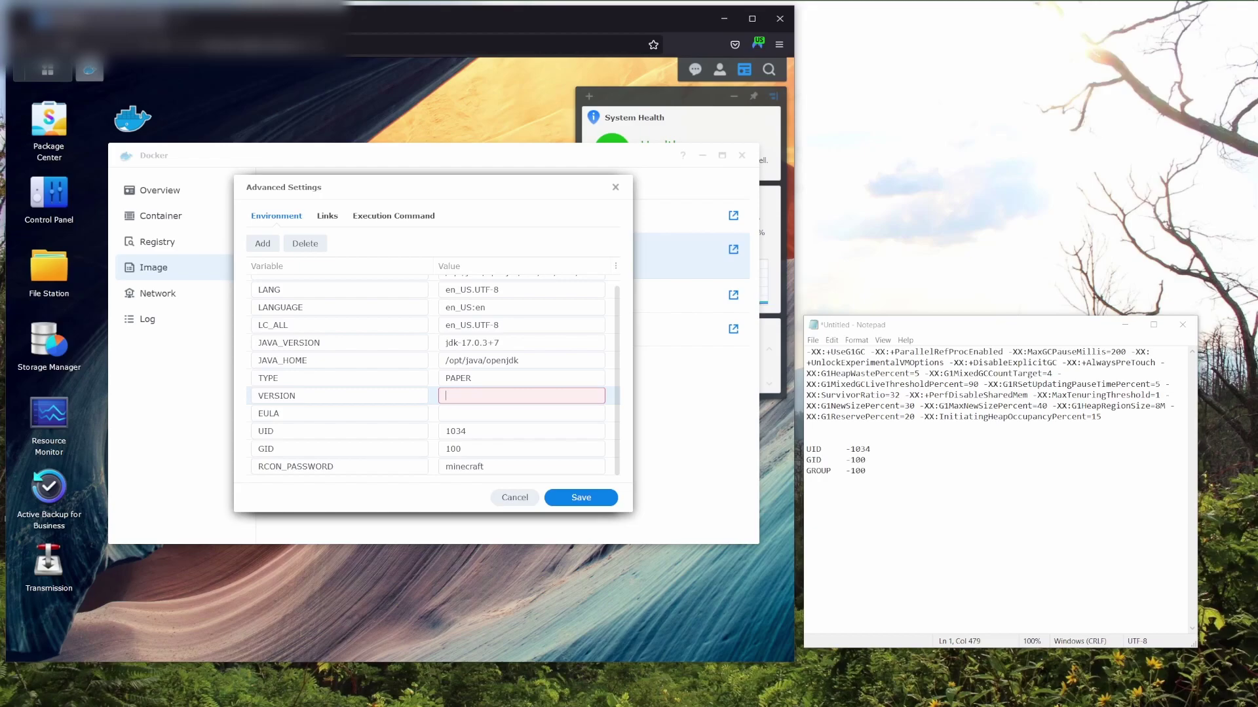
type("1.19")
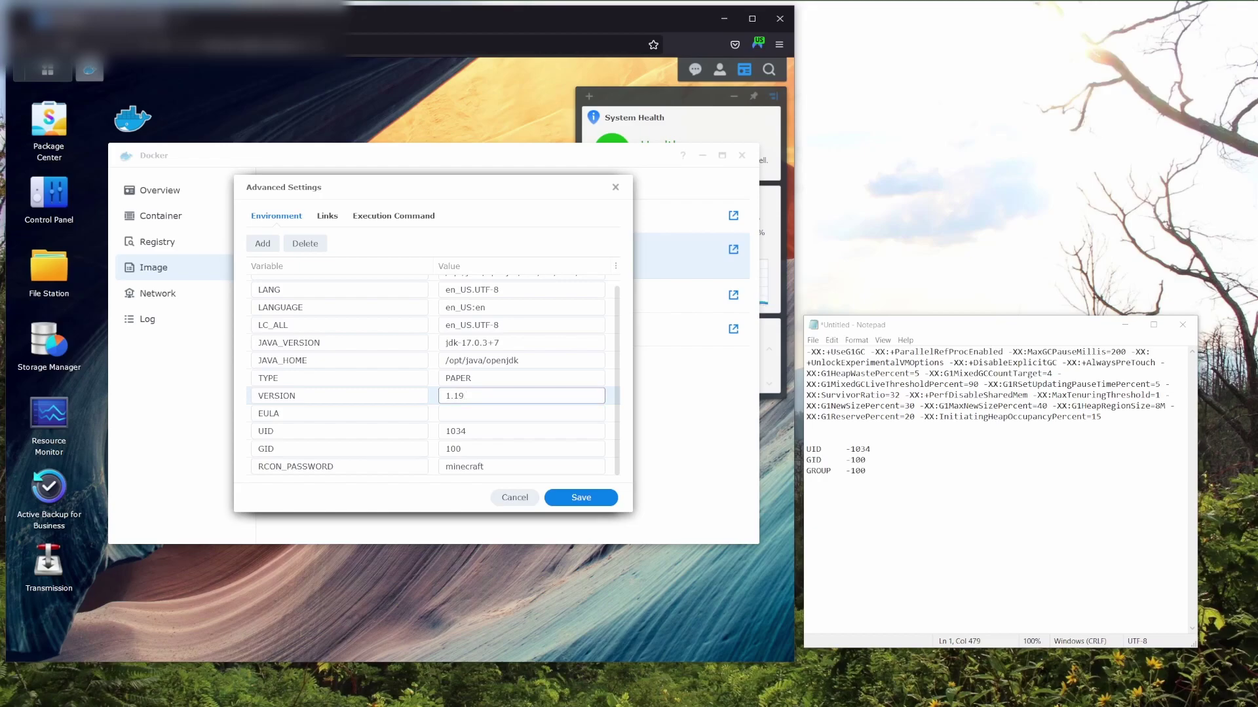
left_click(529, 416)
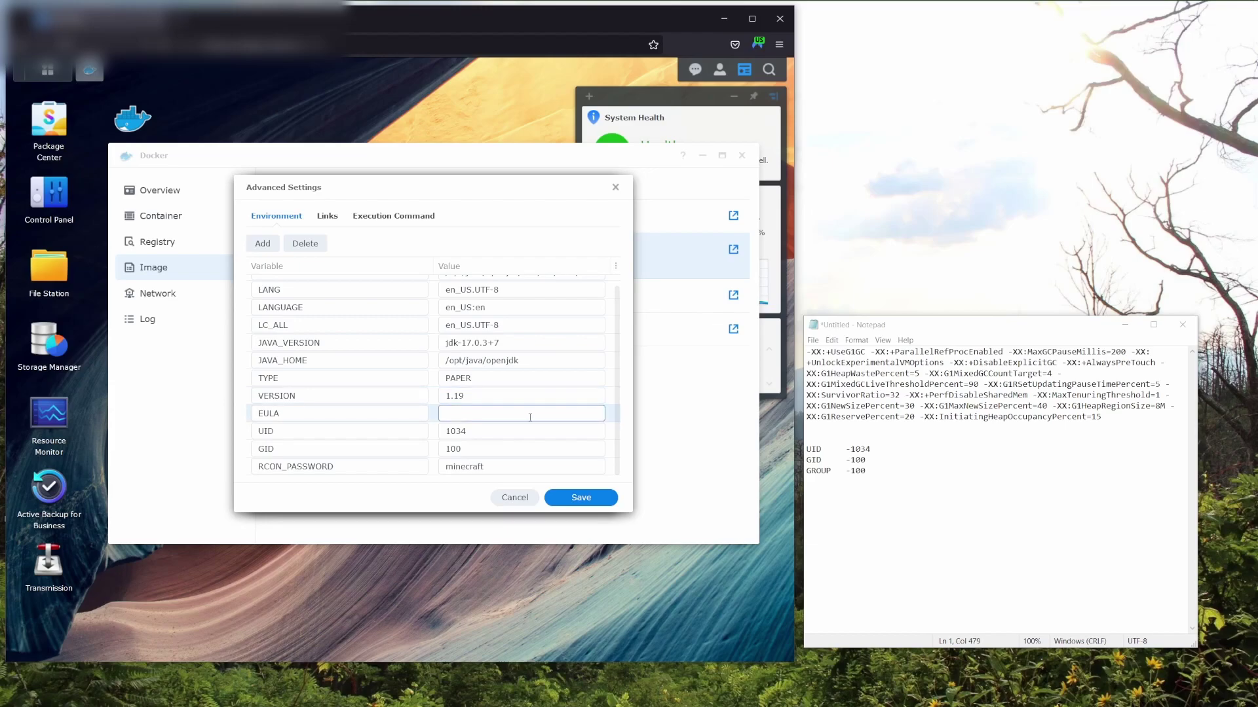
type("TRUE")
Add the environment variable MAX_MEMORY with value 3G.
scroll(509, 409, "up", 1)
scroll(510, 408, "down", 1)
left_click(262, 243)
left_click(332, 466)
type("MAX")
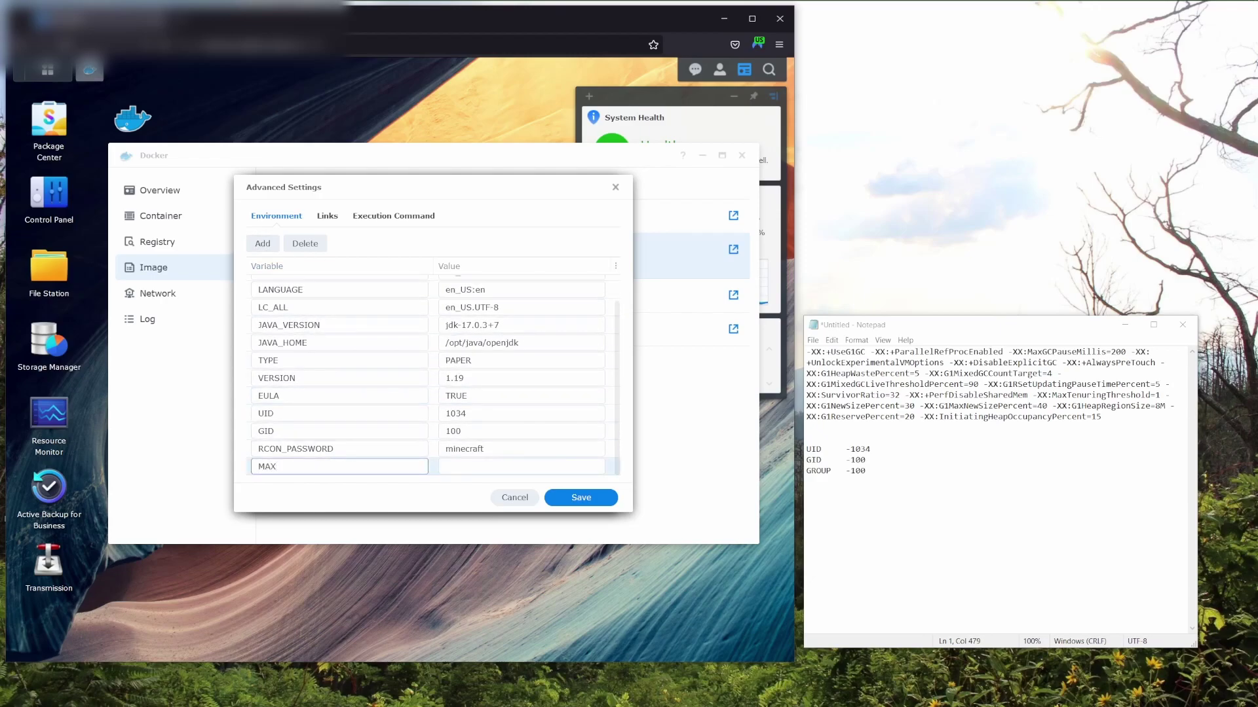
type("_MEMORY")
key("Tab")
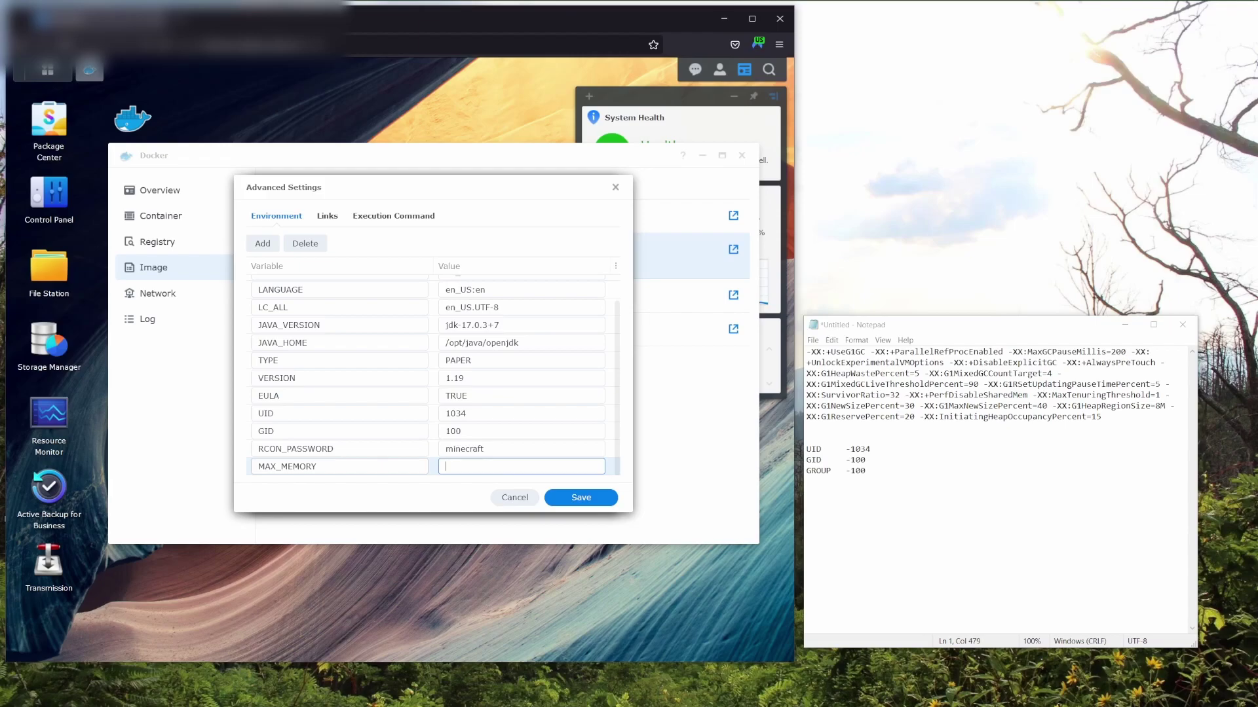
type("3G")
Add a second variable named jvm_xx_opts, leaving its value empty for now.
left_click(262, 244)
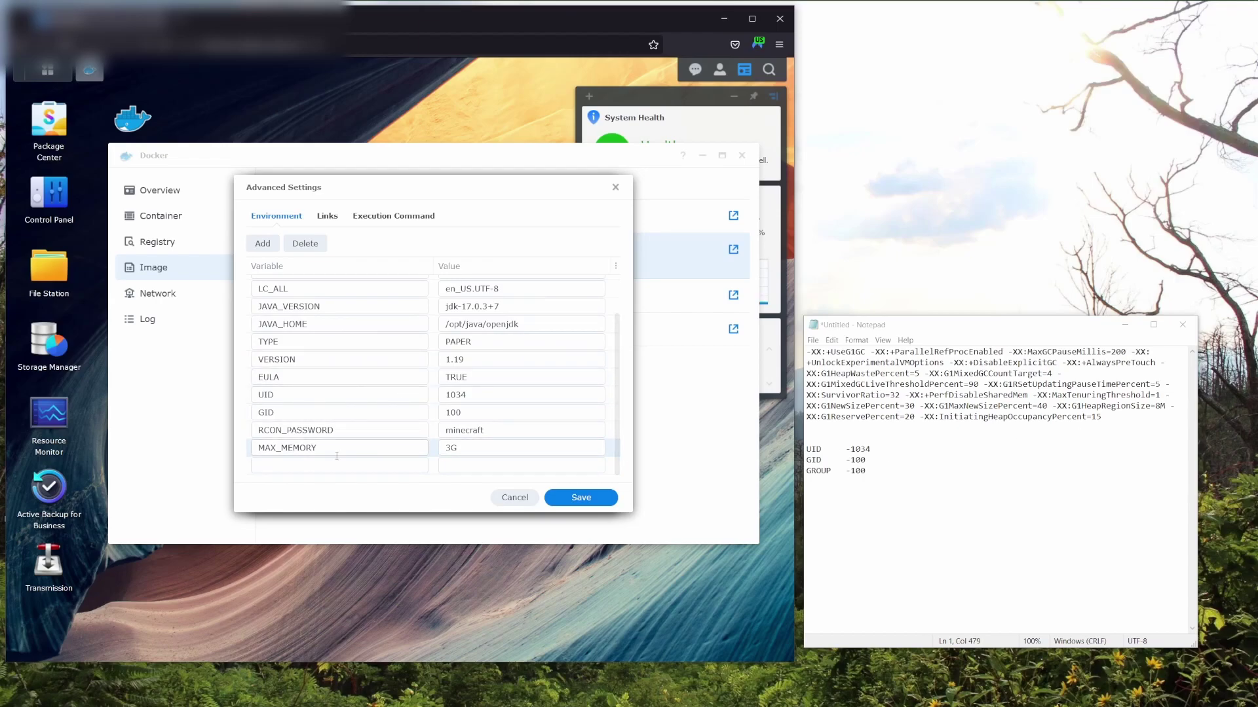
left_click(340, 467)
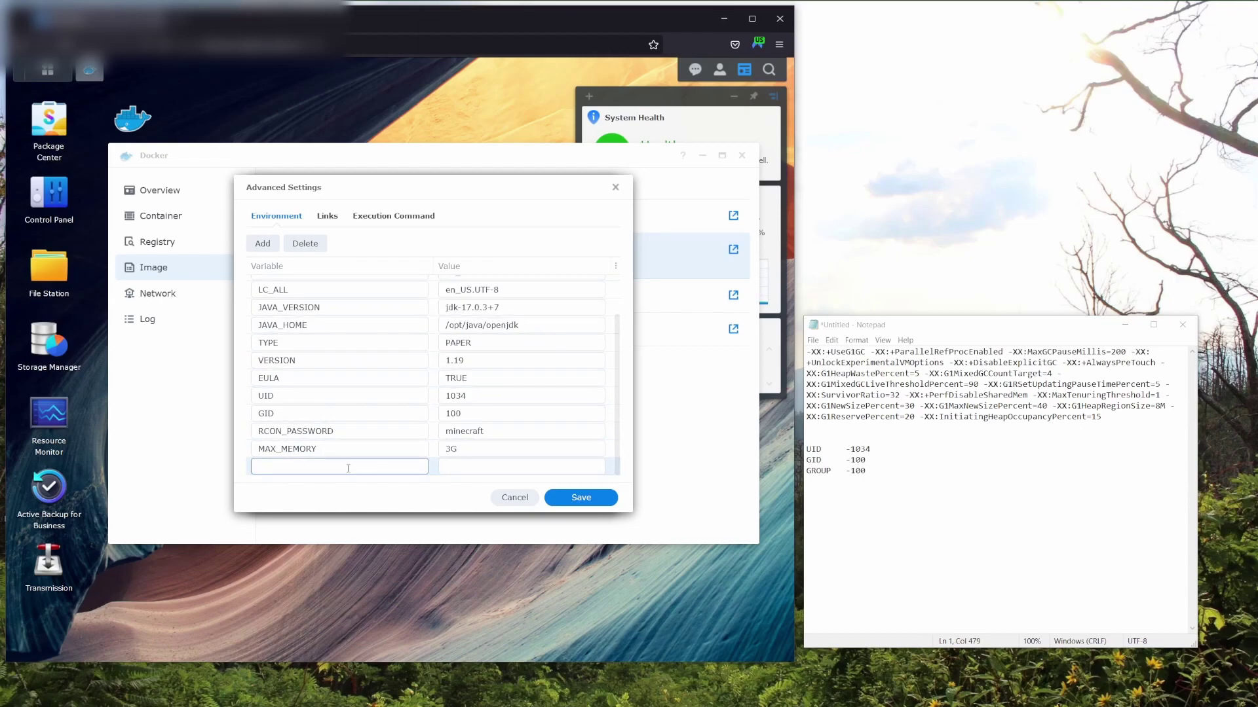
type("jvm_xx_opts")
left_click(445, 466)
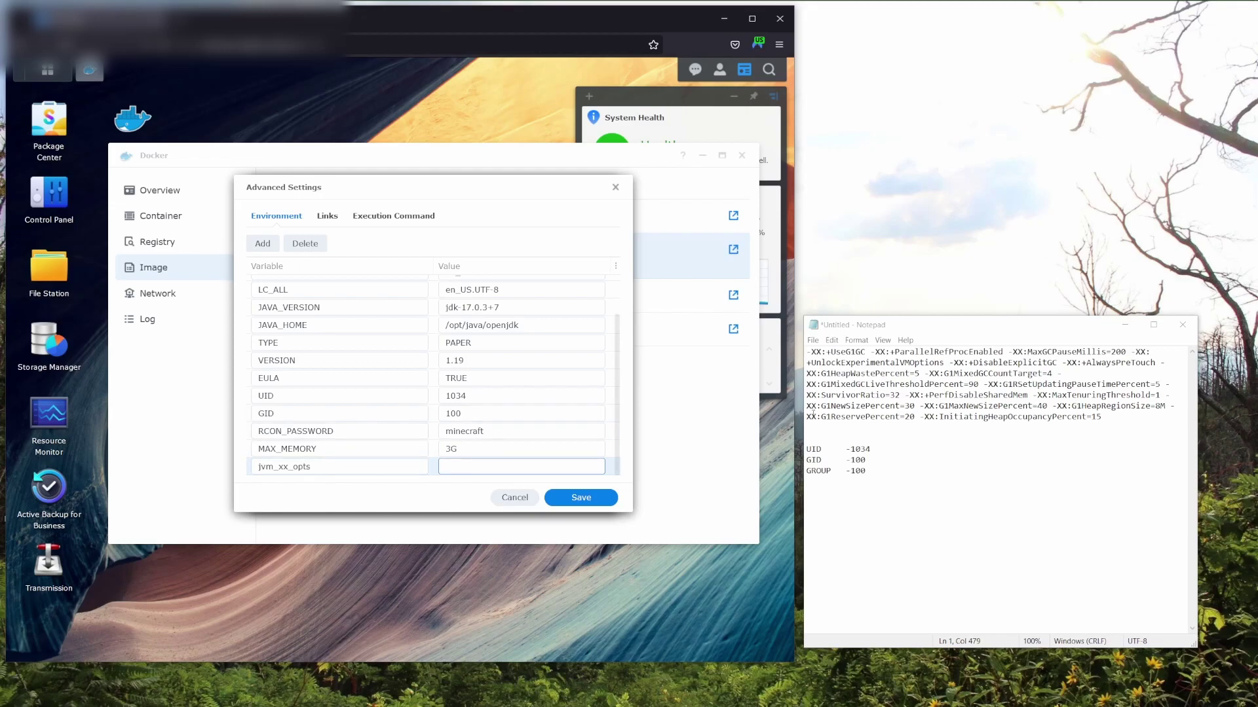
Copy the G1GC JVM options line from the notes into the jvm_xx_opts value.
left_click_drag(1101, 419, 807, 352)
key("ctrl+c")
right_click(864, 362)
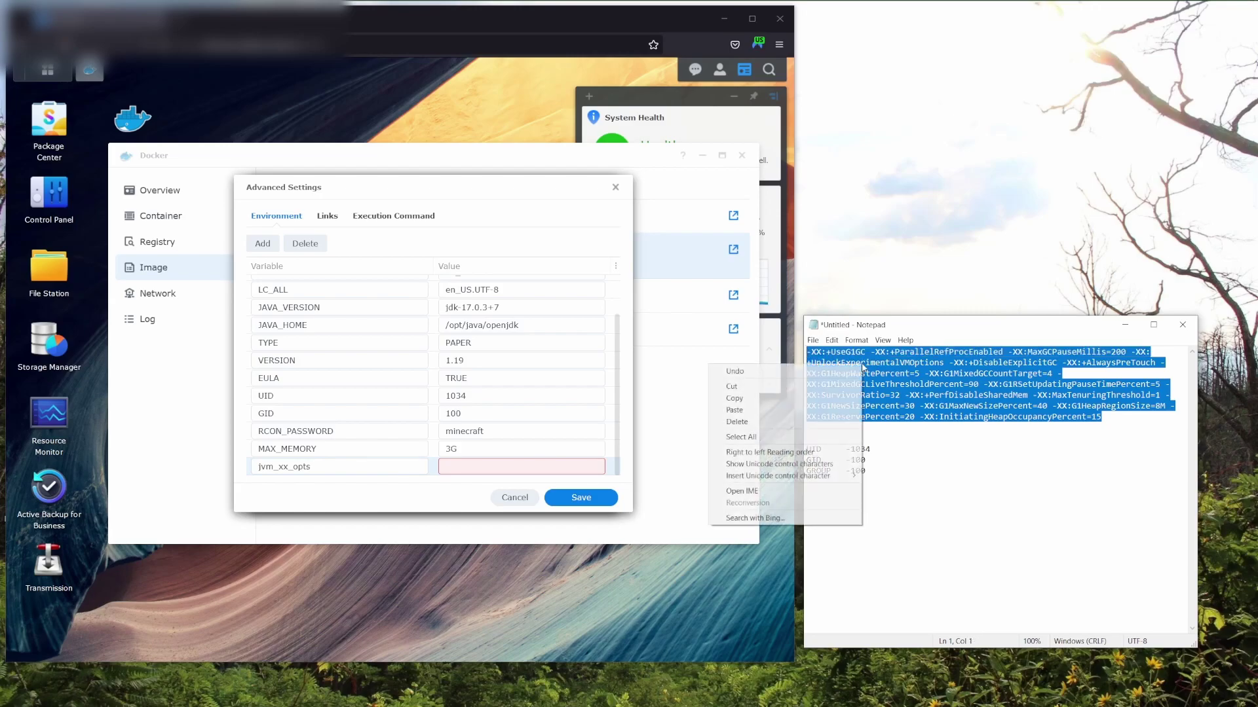
left_click(753, 398)
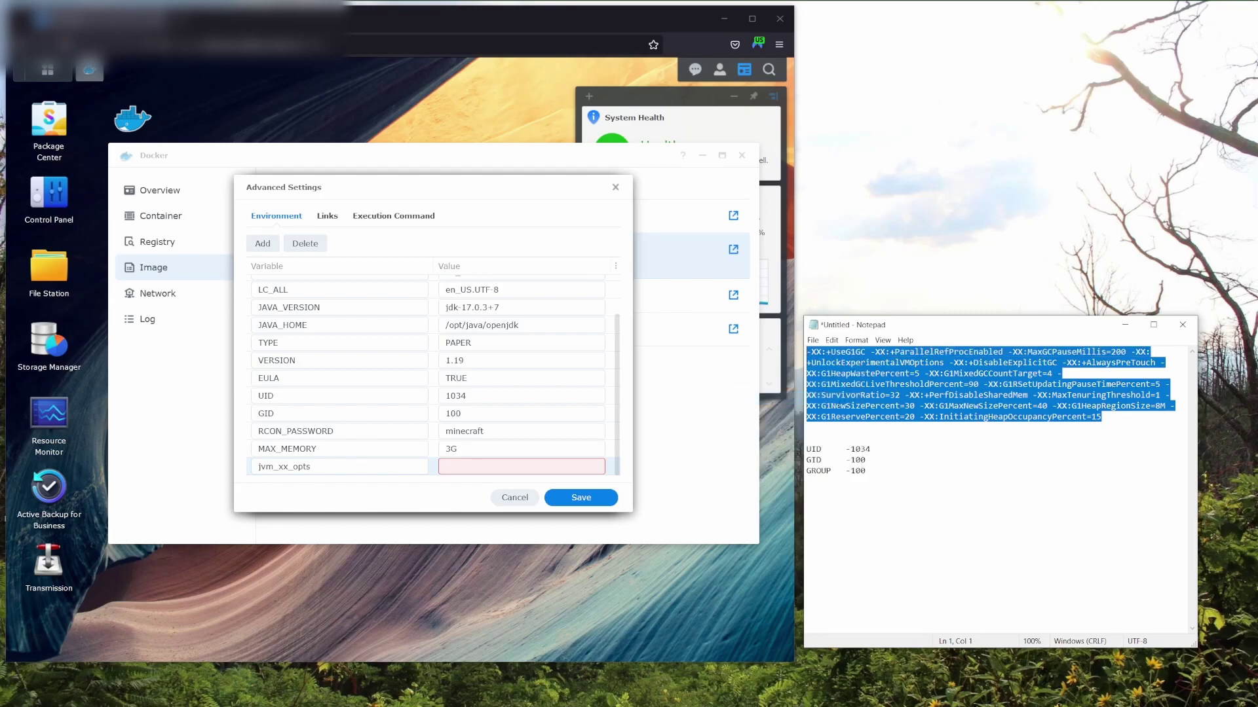
left_click(456, 461)
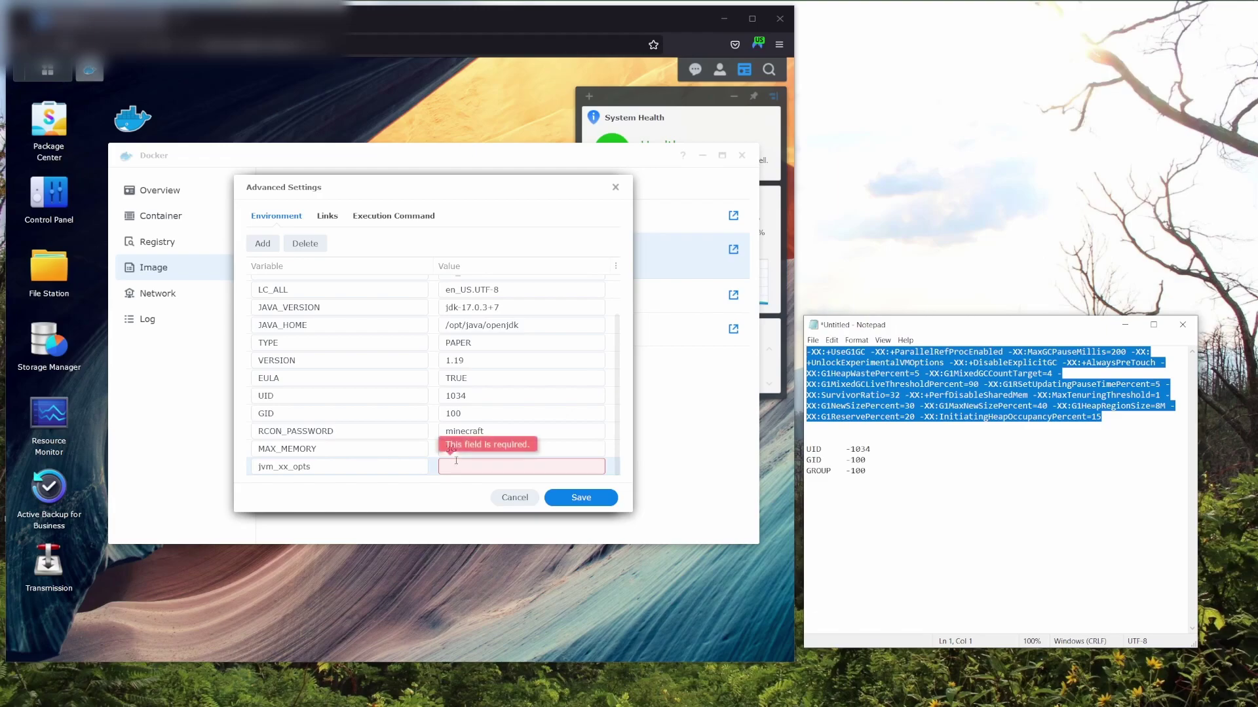
left_click(450, 469)
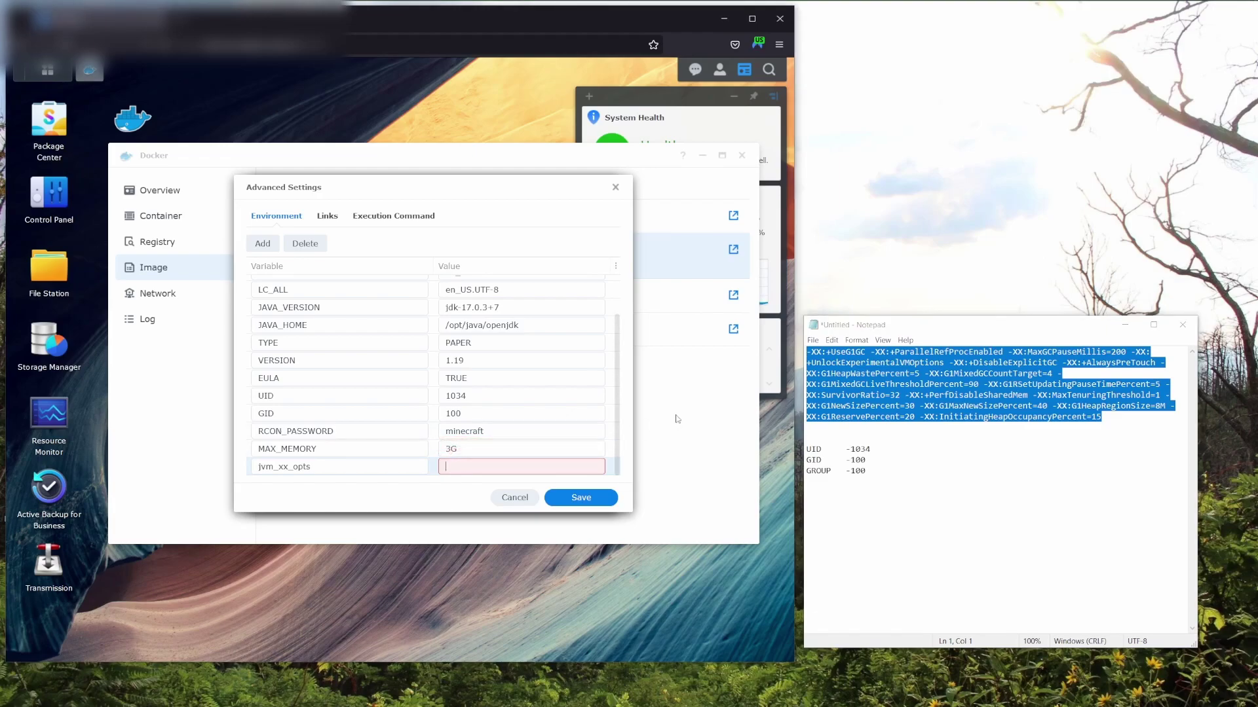
right_click(476, 466)
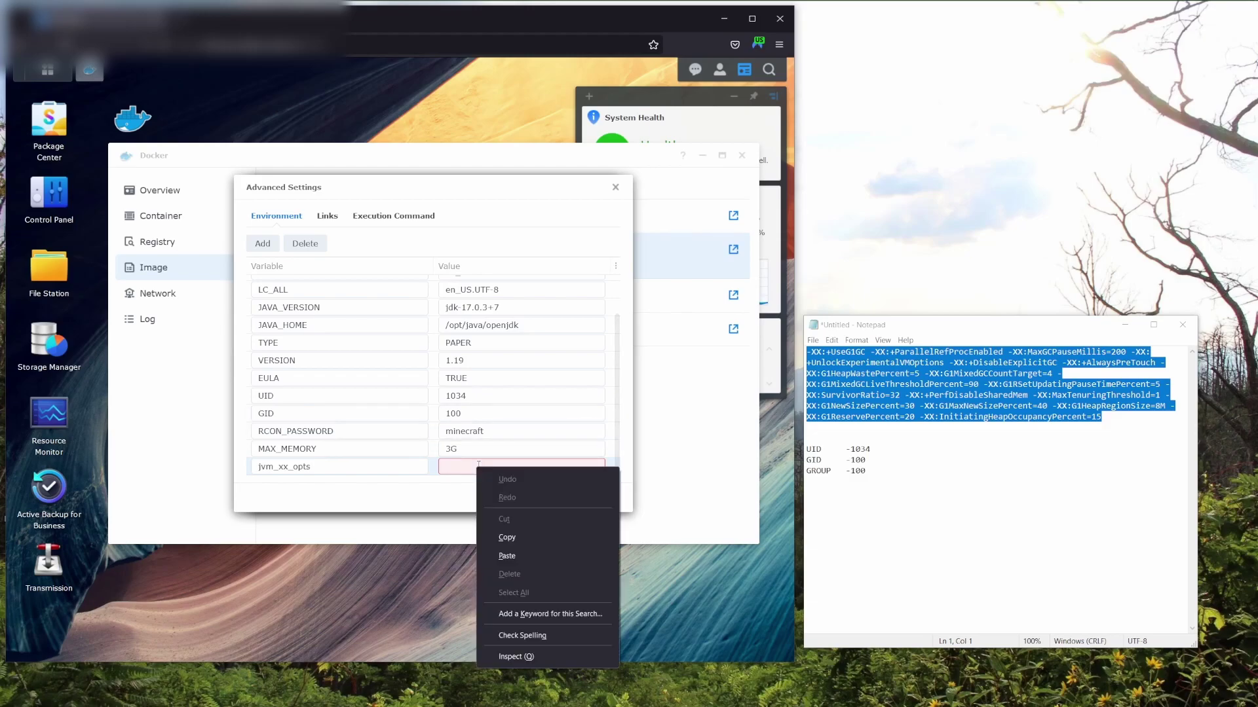
left_click(518, 555)
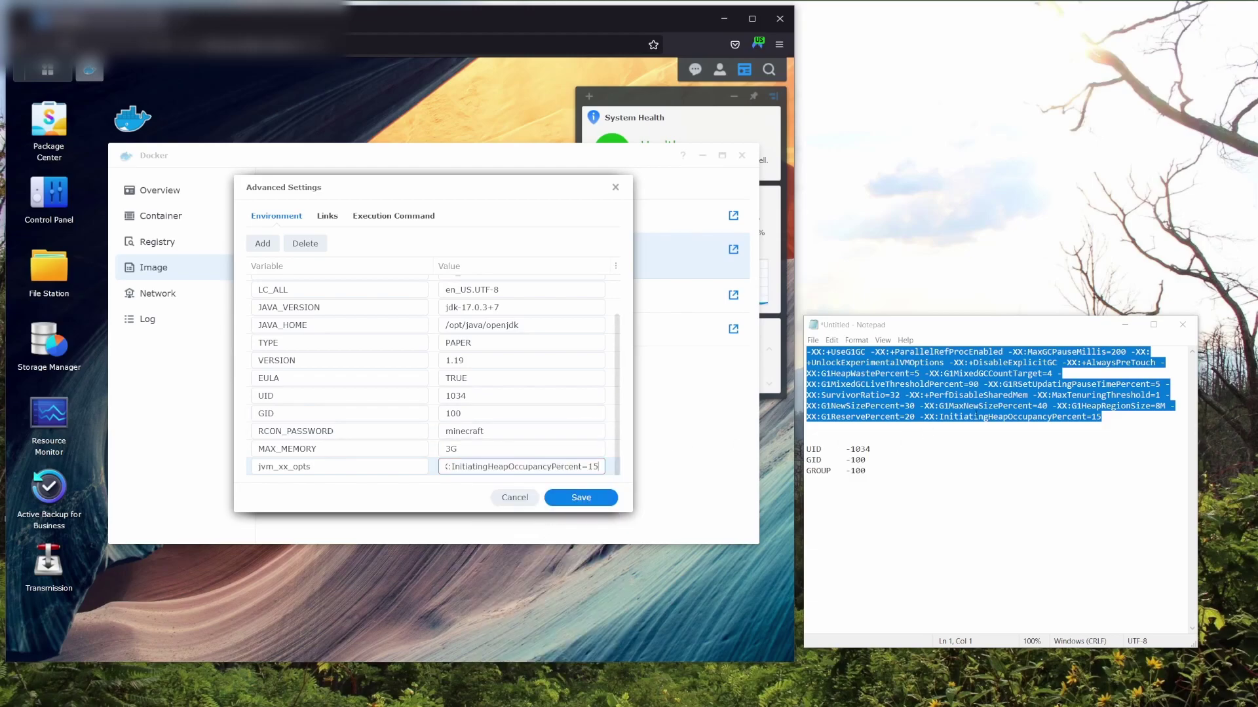
left_click(1103, 425)
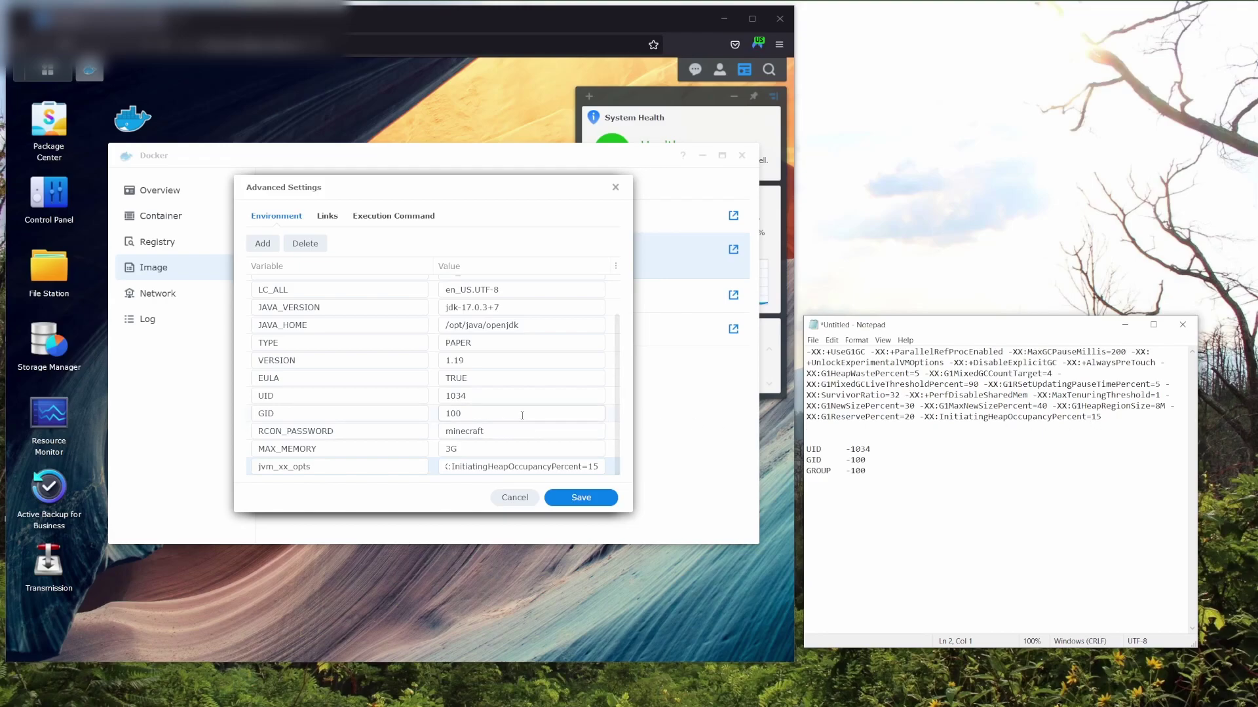
Check the pasted value, save the environment settings, and advance to Volume Settings.
scroll(521, 417, "up", 2)
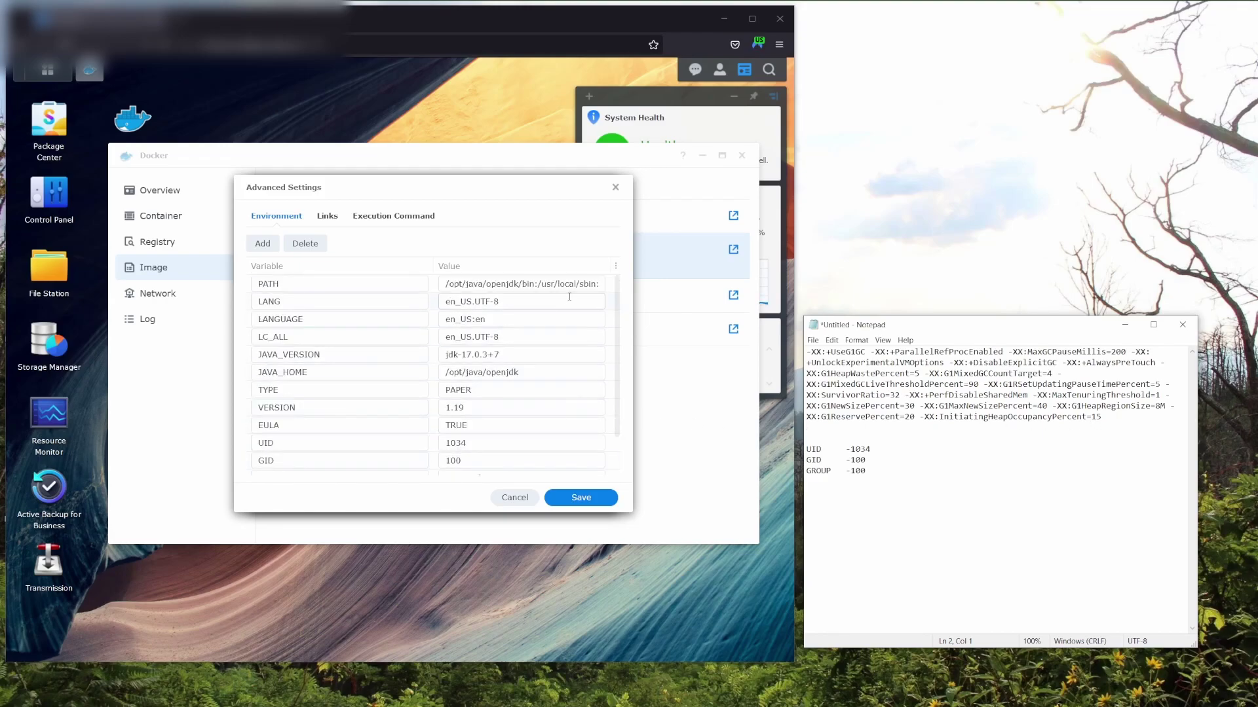
left_click(620, 370)
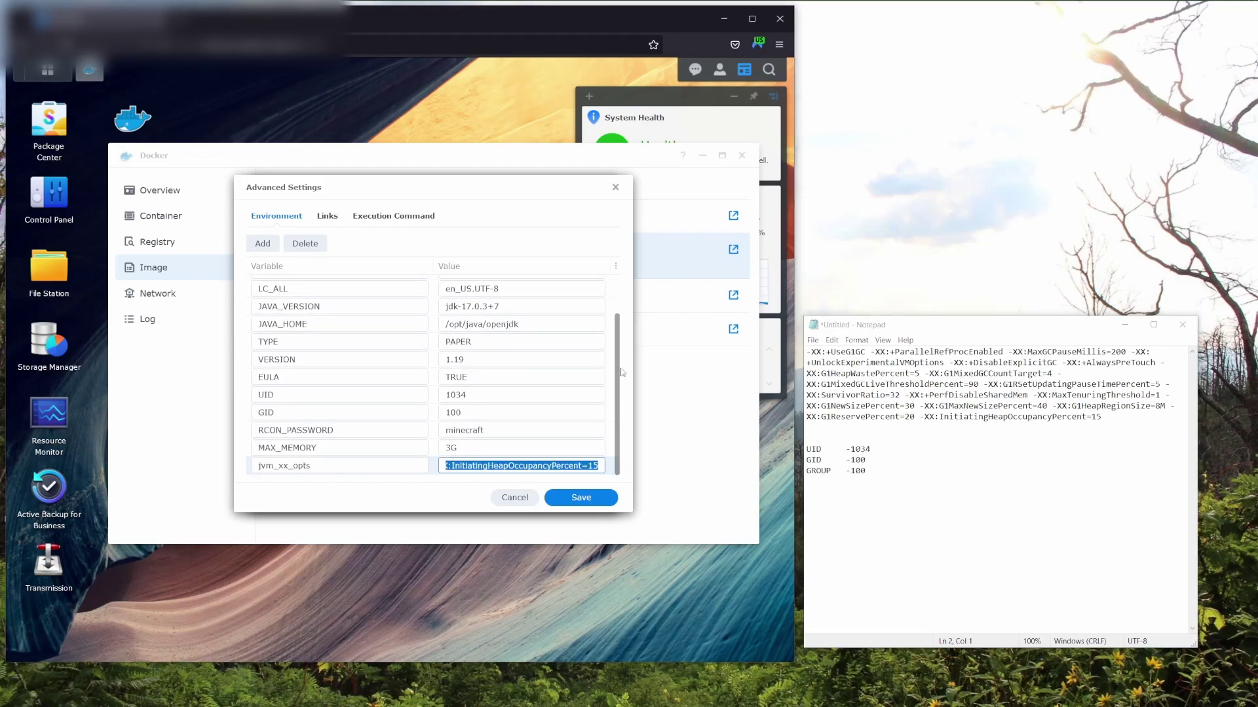
left_click(586, 504)
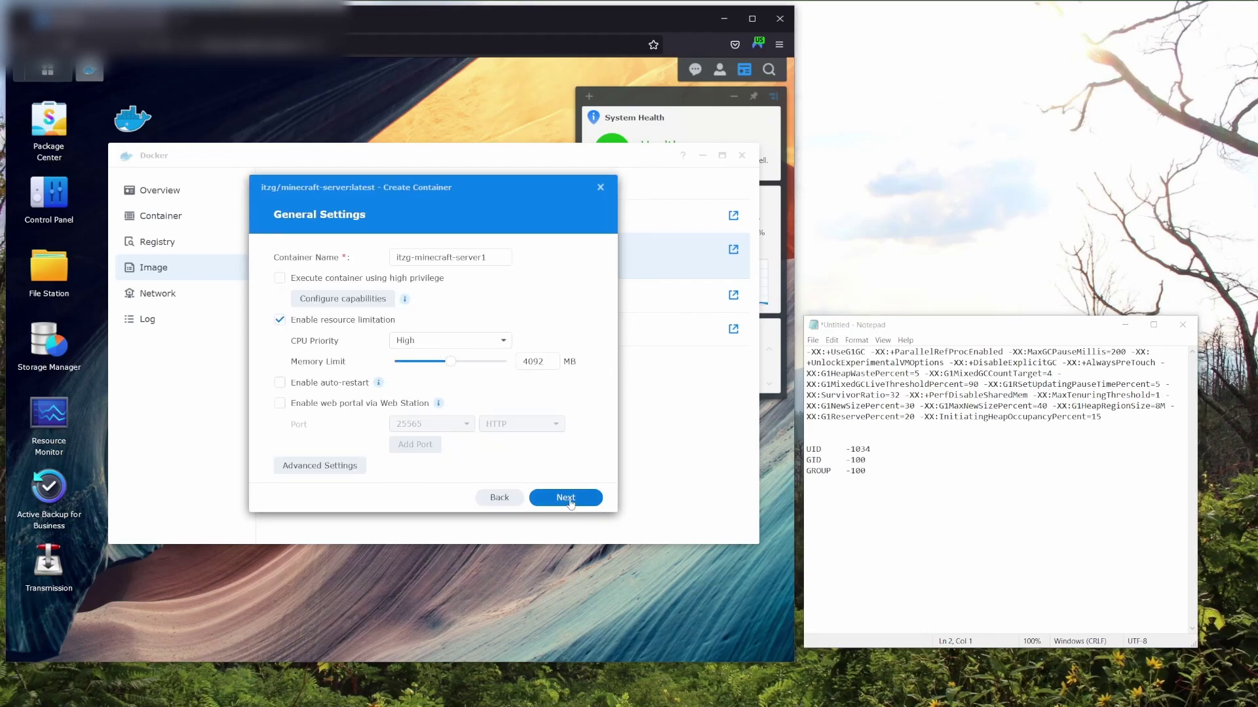
left_click(579, 499)
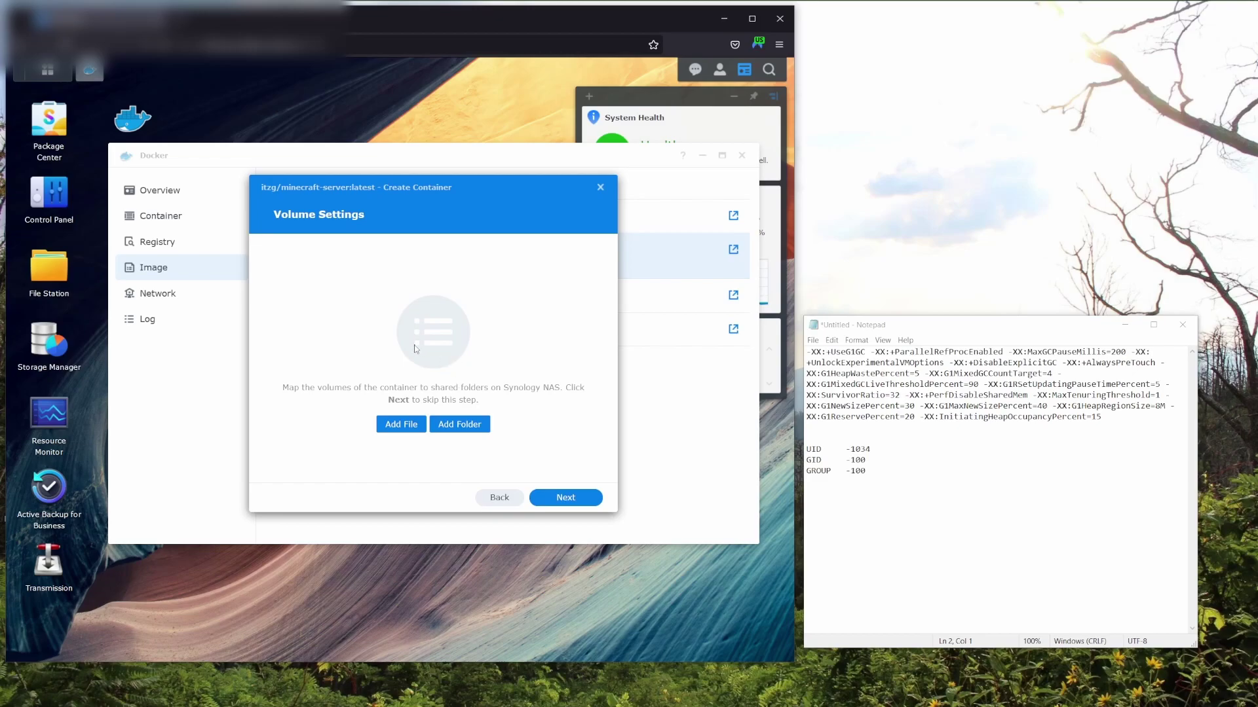
left_click(51, 275)
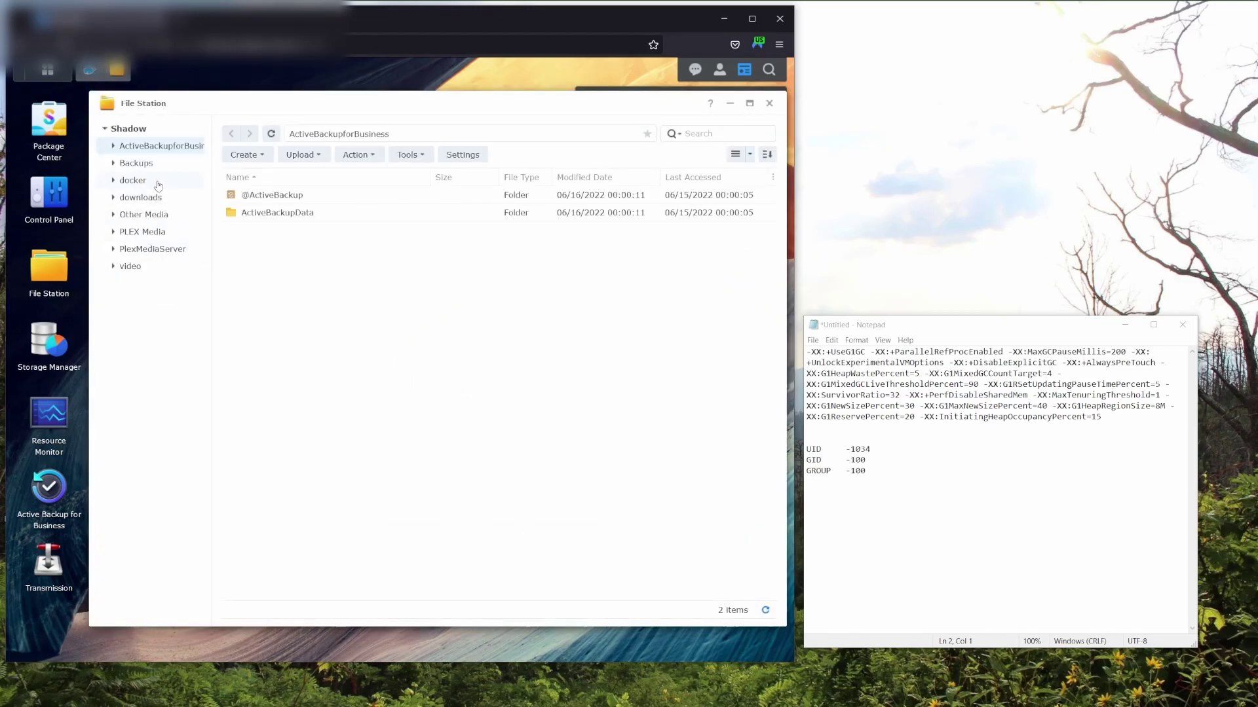
left_click(133, 180)
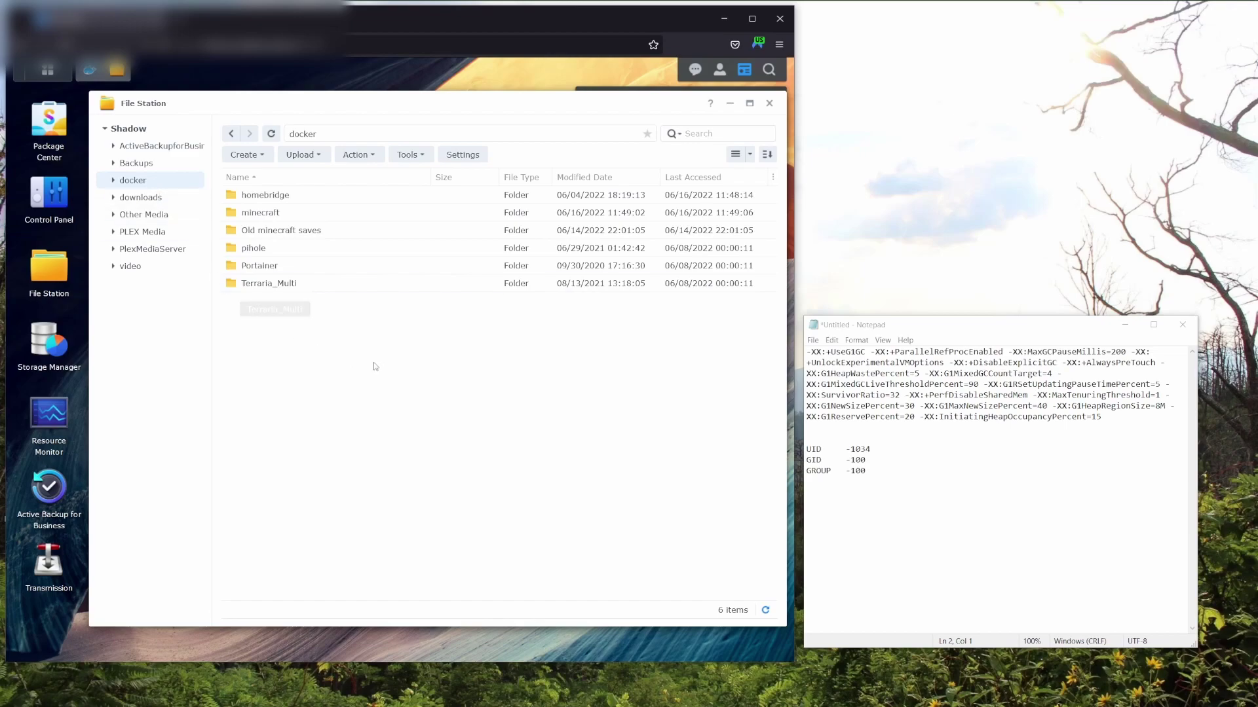
left_click(247, 156)
left_click(269, 178)
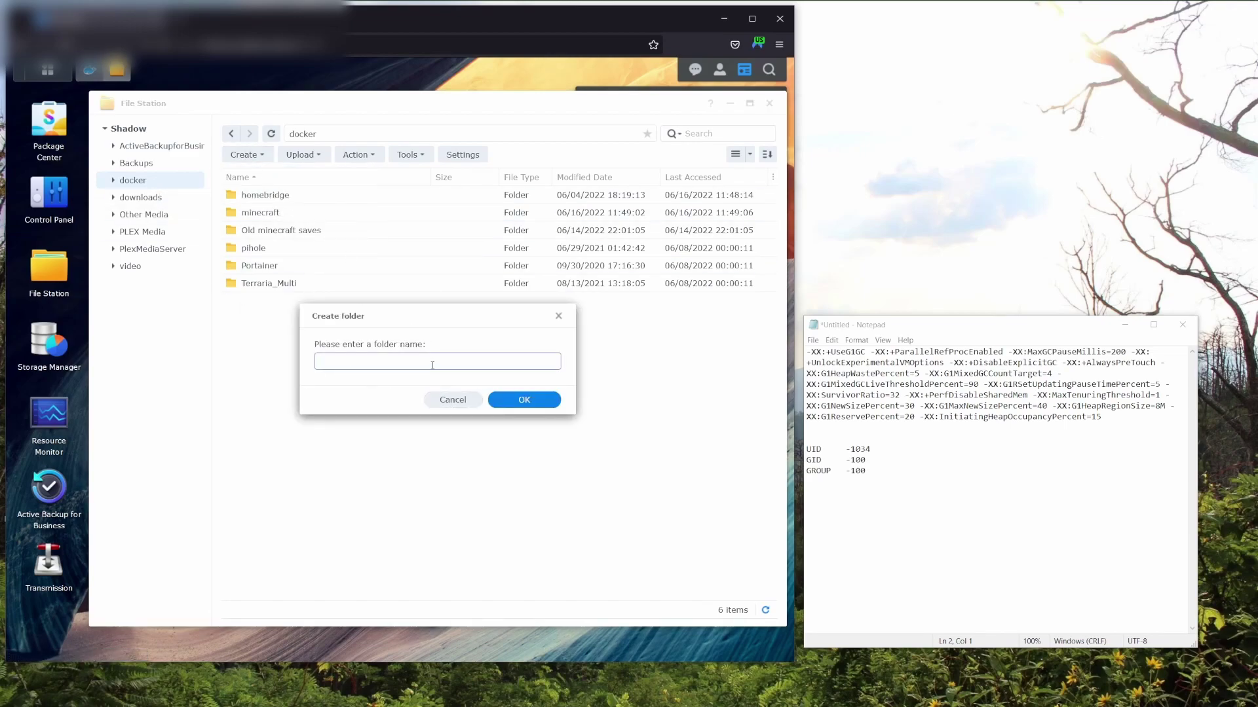
type("min")
key("BackSpace")
key("BackSpace")
key("BackSpace")
type("minecraft")
left_click(455, 401)
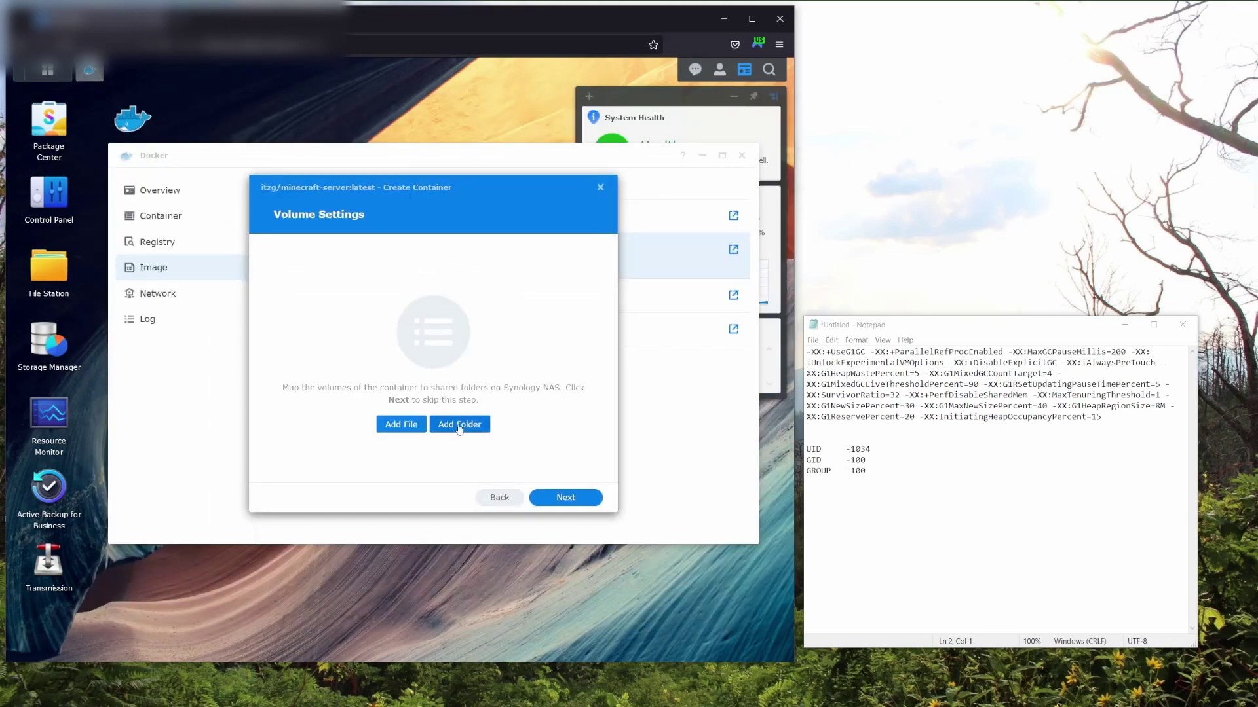
Mount the shared folder /docker/minecraft at /data and continue to the Summary page.
left_click(464, 427)
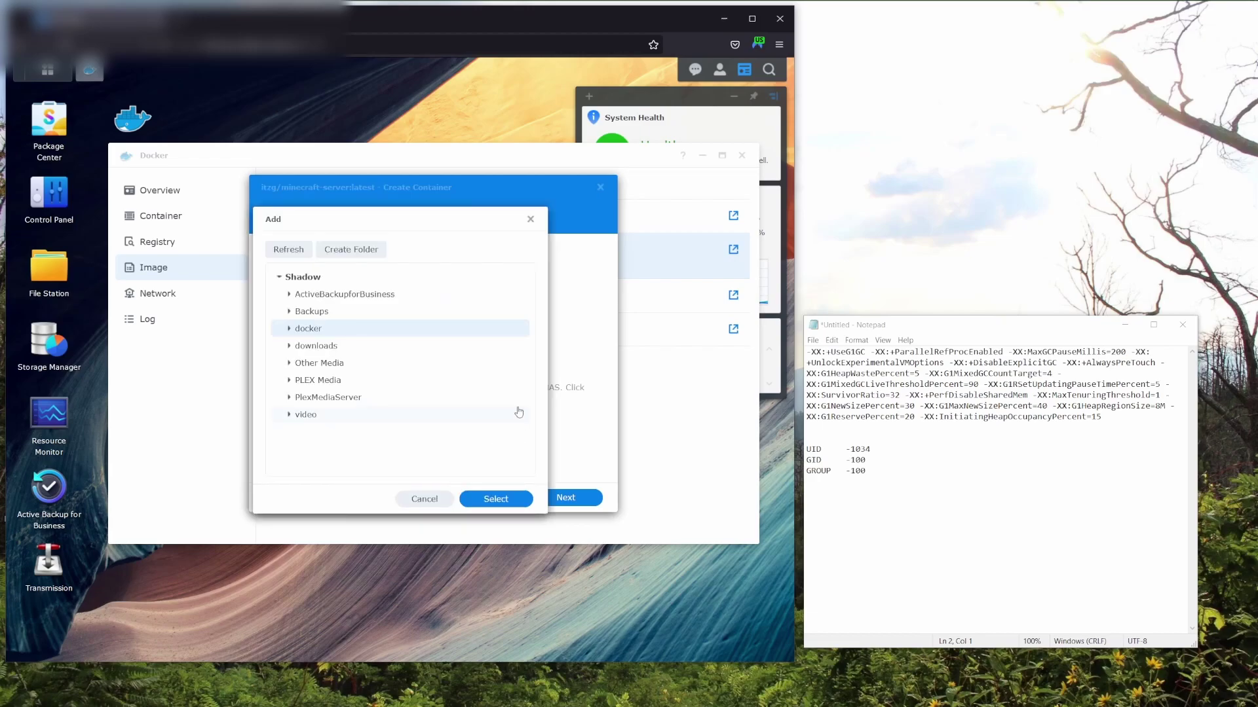
left_click(289, 329)
left_click(334, 366)
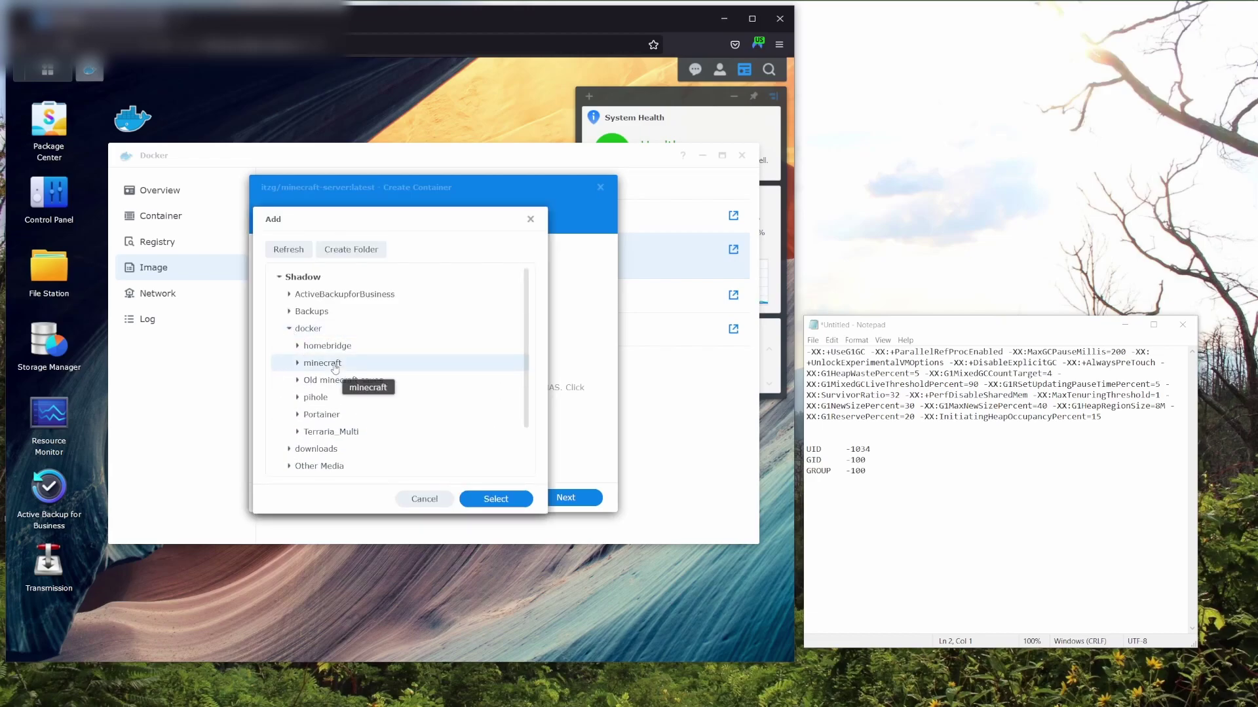
left_click(492, 499)
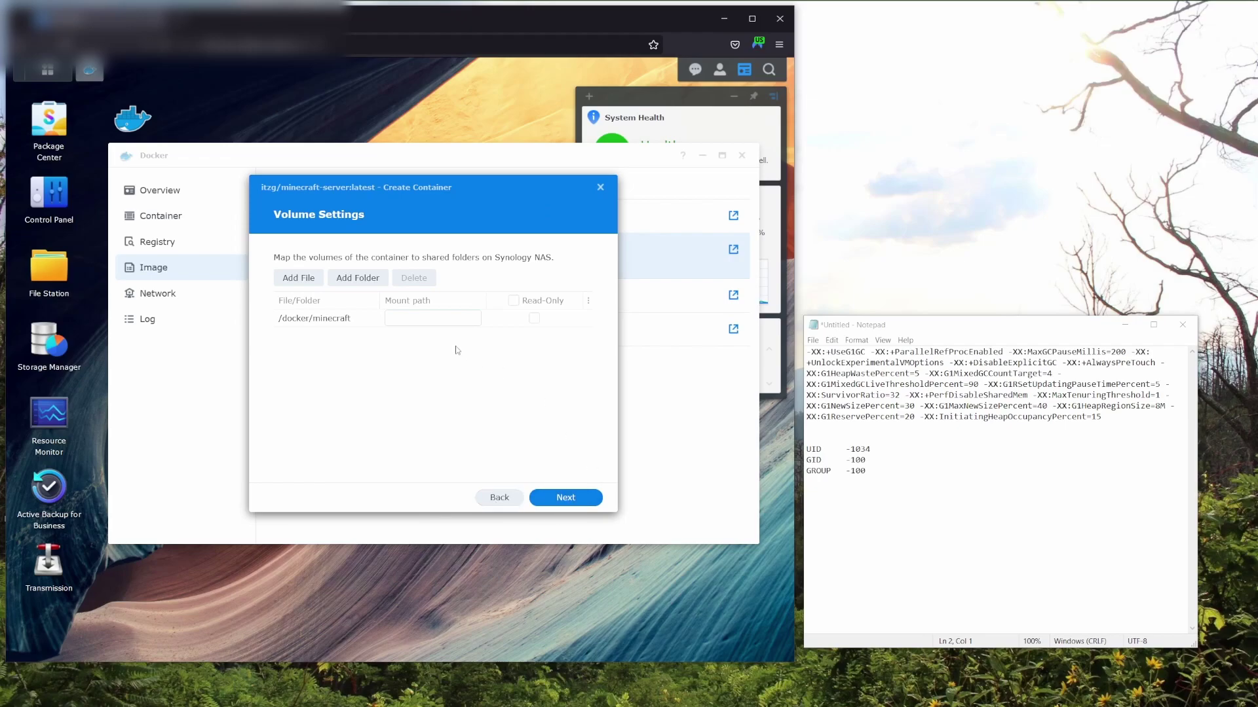
left_click(434, 319)
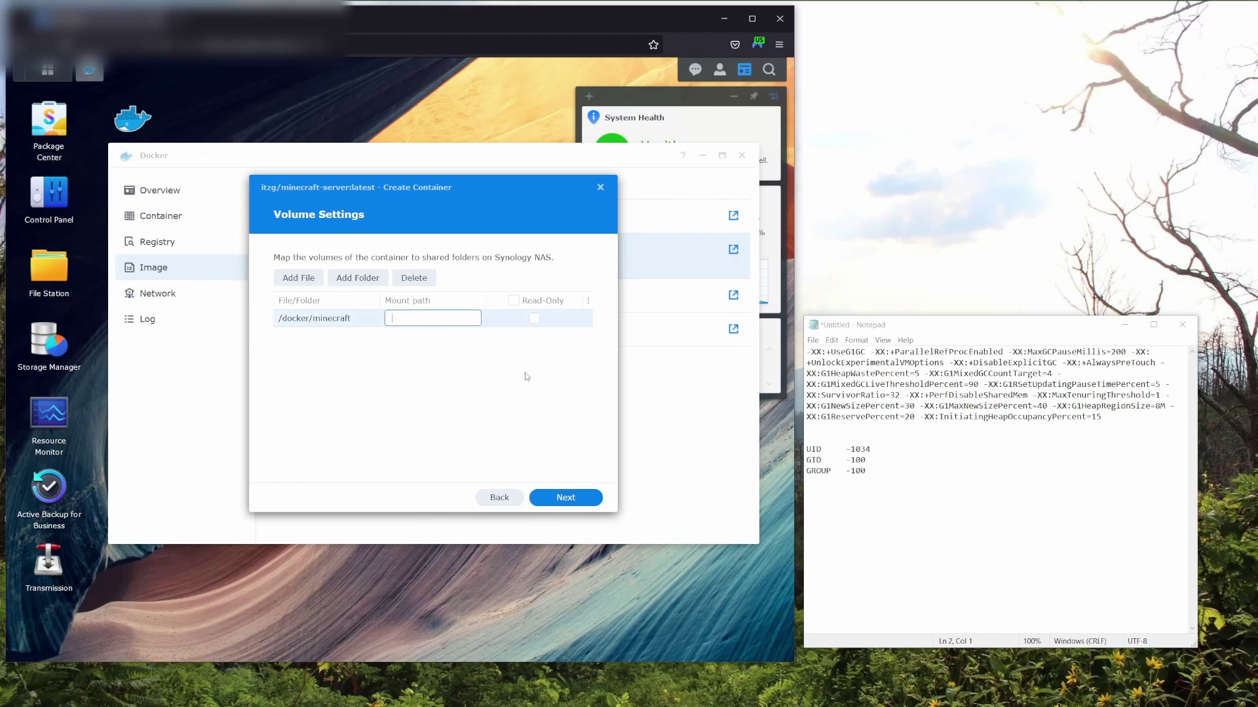
type("/data")
left_click(561, 498)
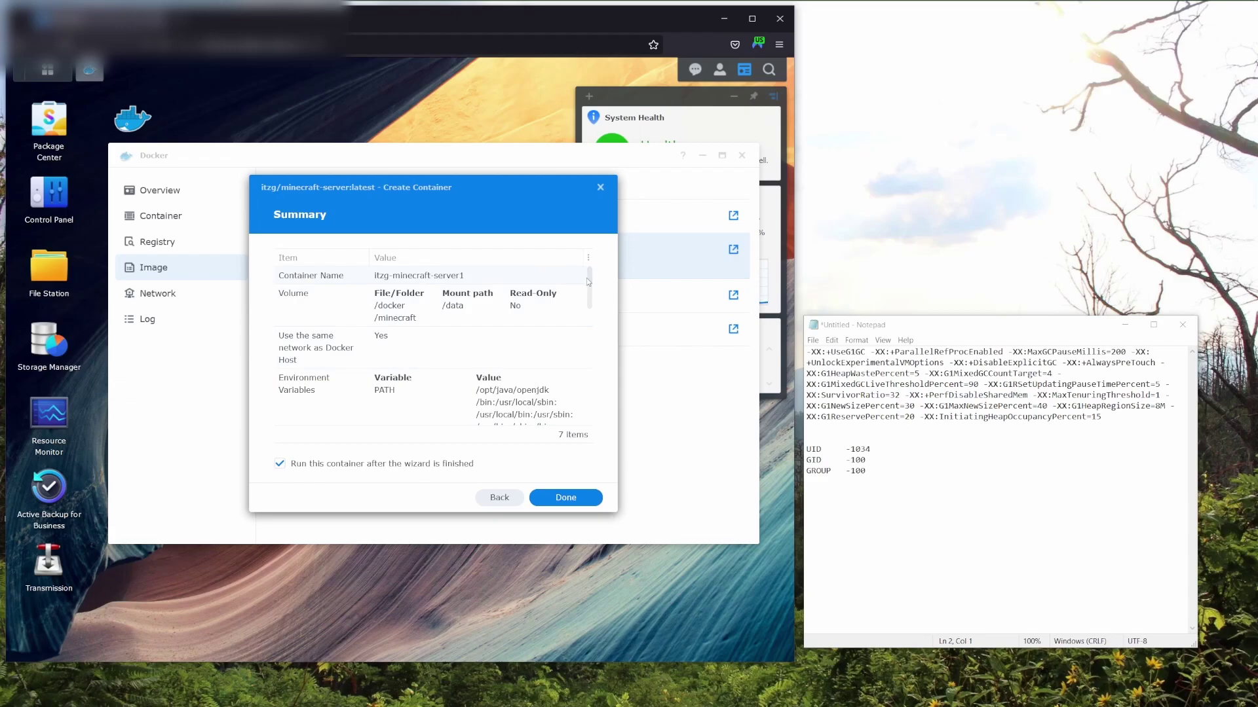
Untick run-after-finish and create the itzg/minecraft-server:latest container.
left_click_drag(588, 279, 589, 394)
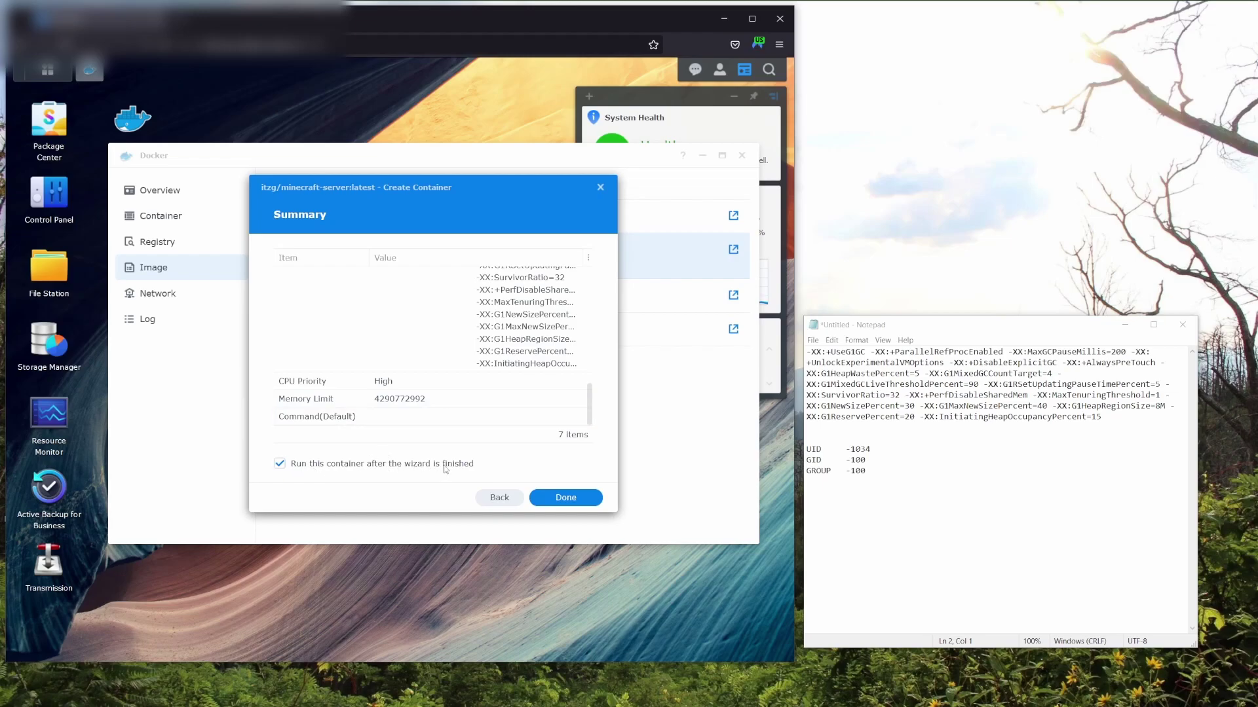
left_click(280, 465)
left_click(566, 498)
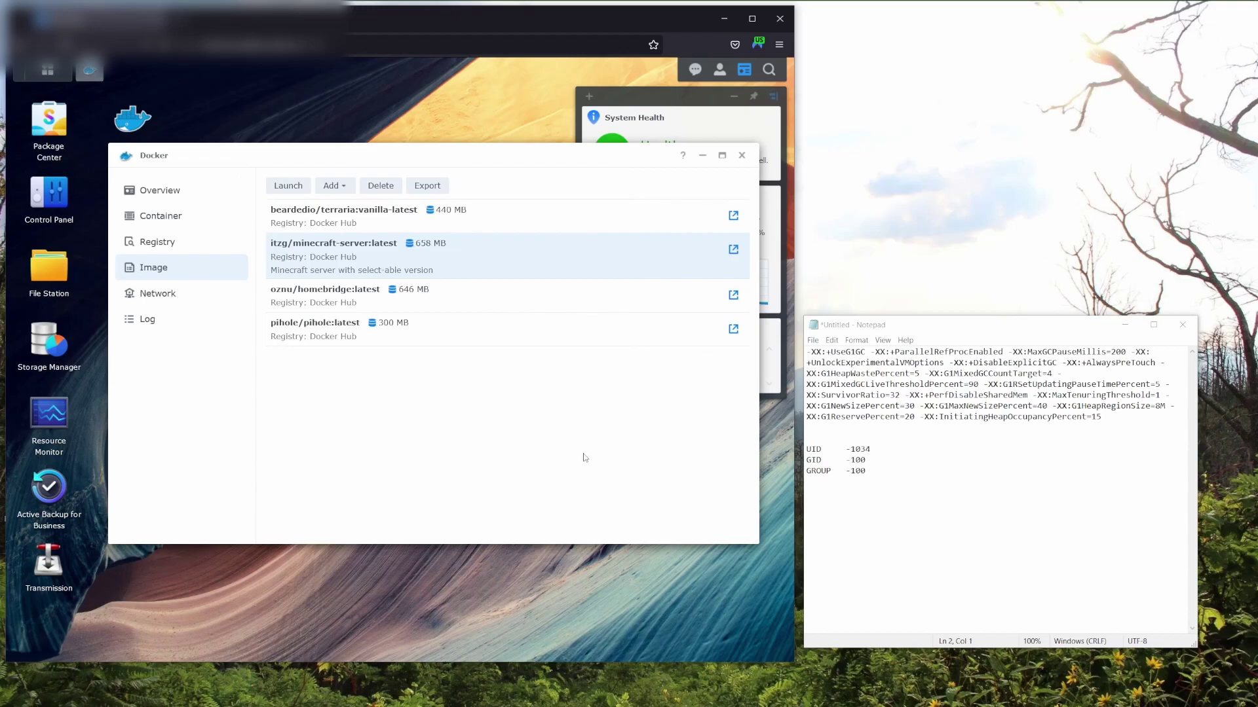
Start the Minecraft_v1.19 container from its Details window in the Container list.
left_click(200, 223)
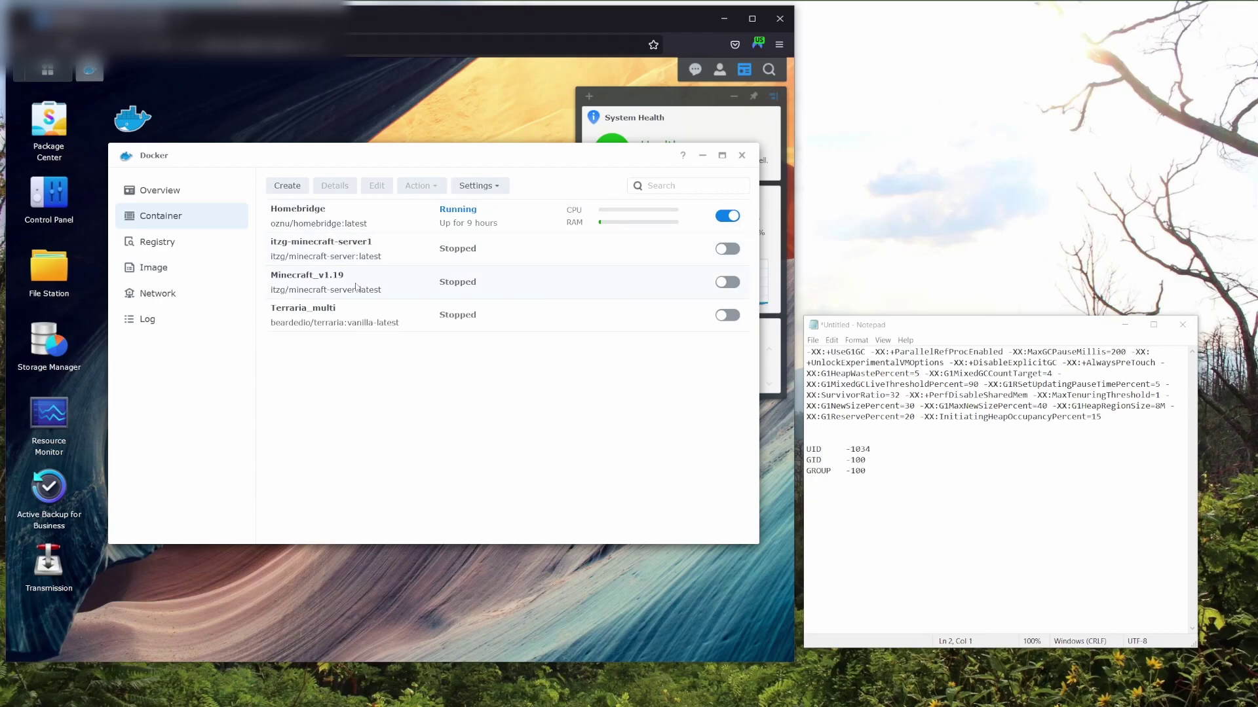
left_click(358, 286)
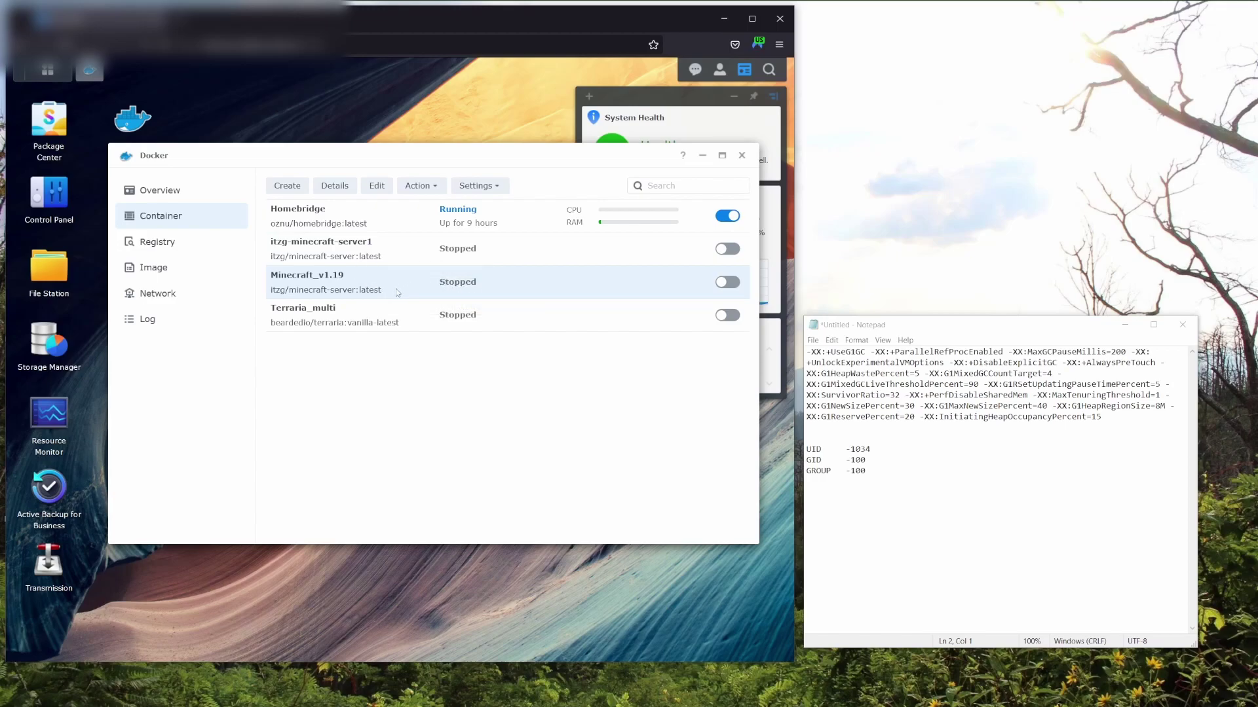
left_click(335, 186)
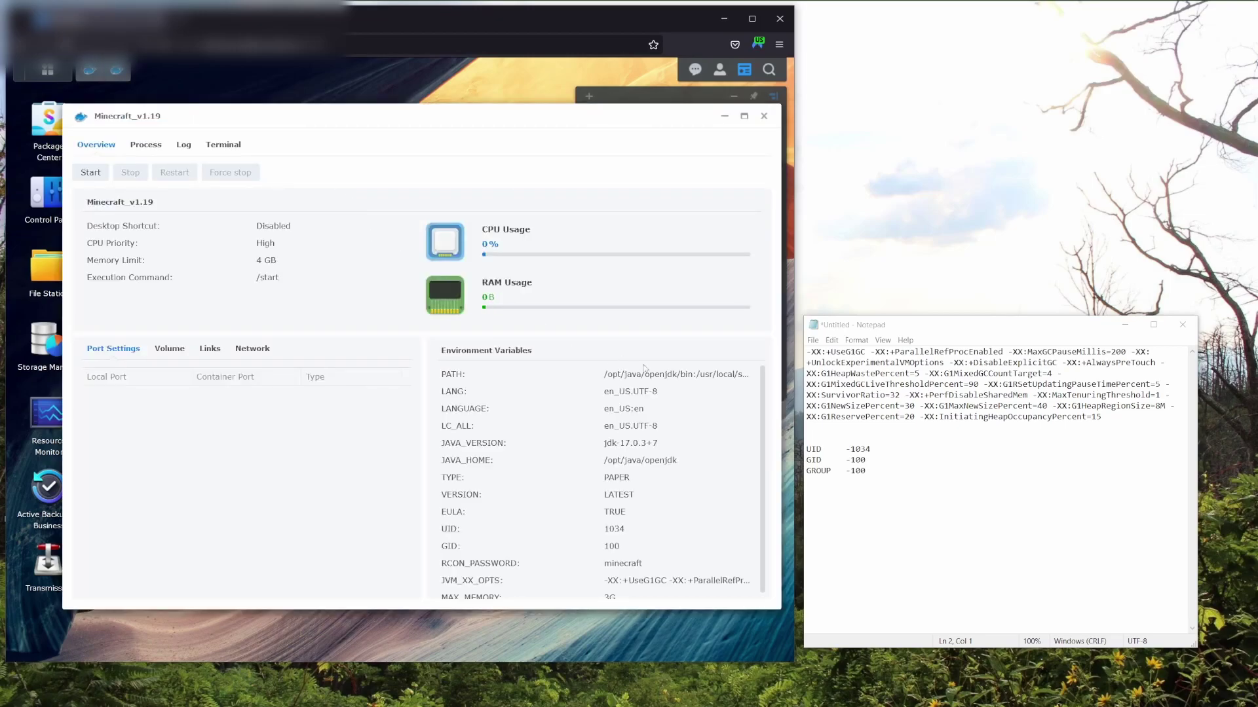
left_click(91, 173)
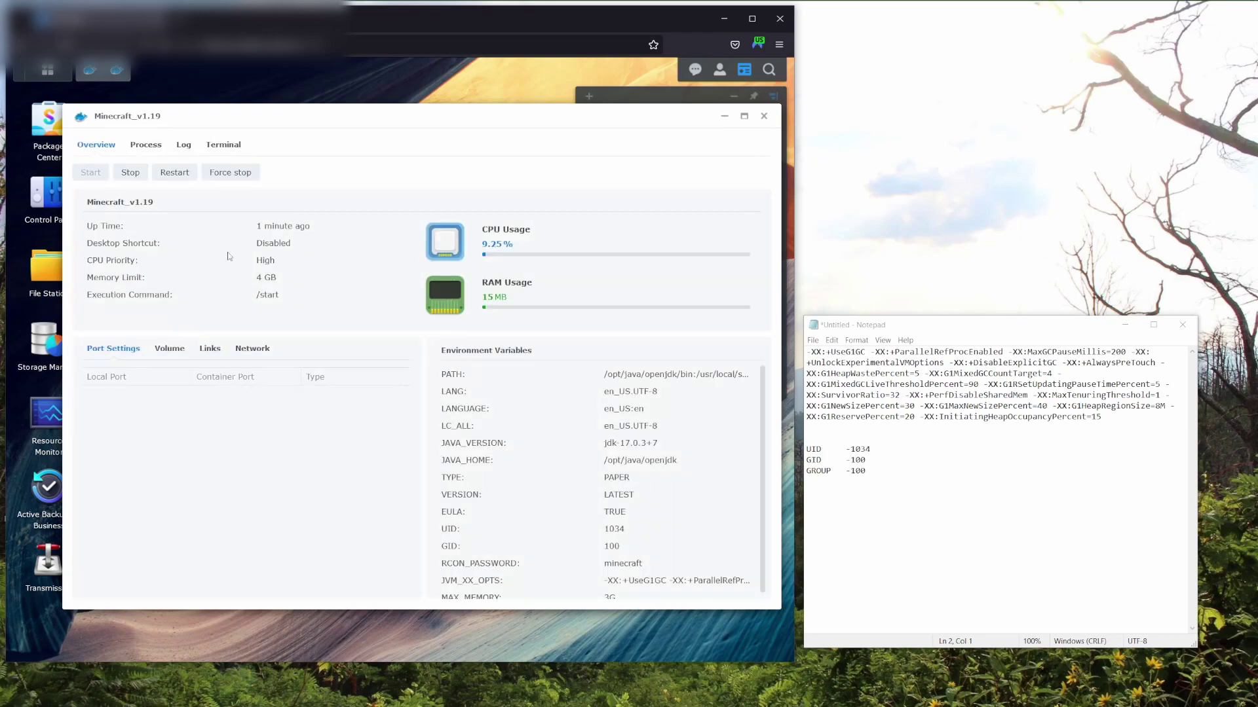
Run 'list' in the server console once Paper finishes starting, showing 0 of 20 players.
left_click(229, 147)
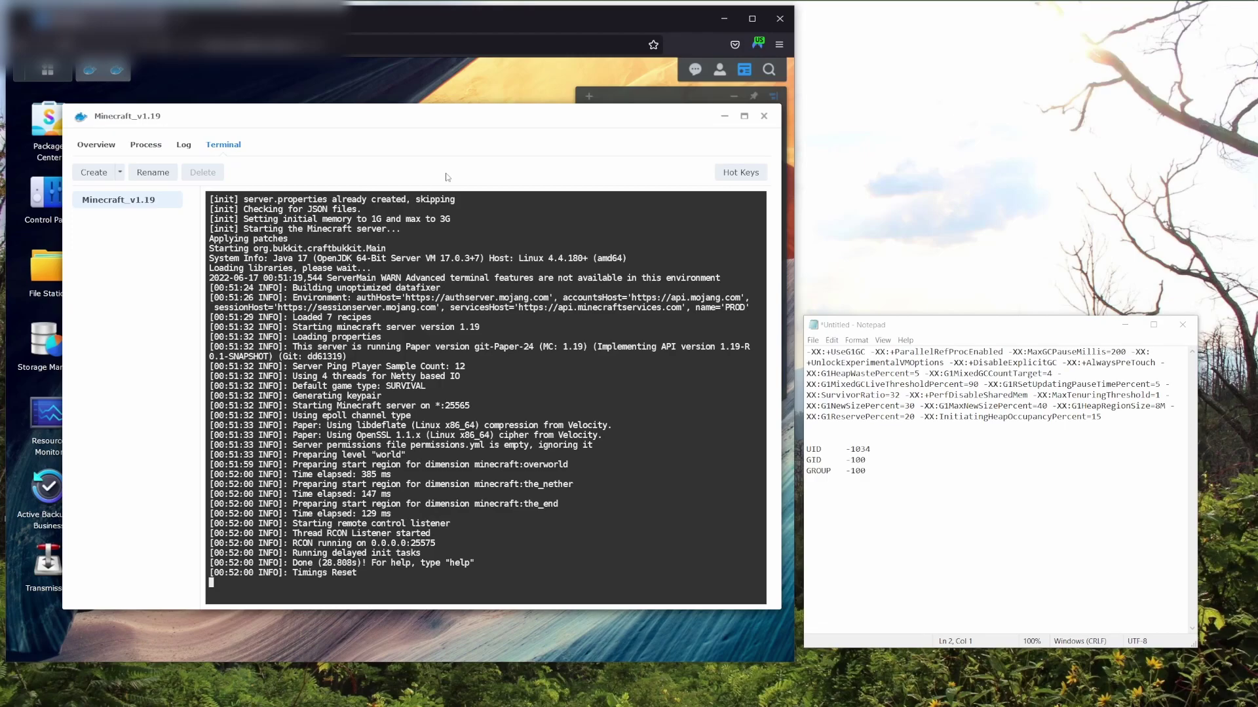
type("list")
key("Return")
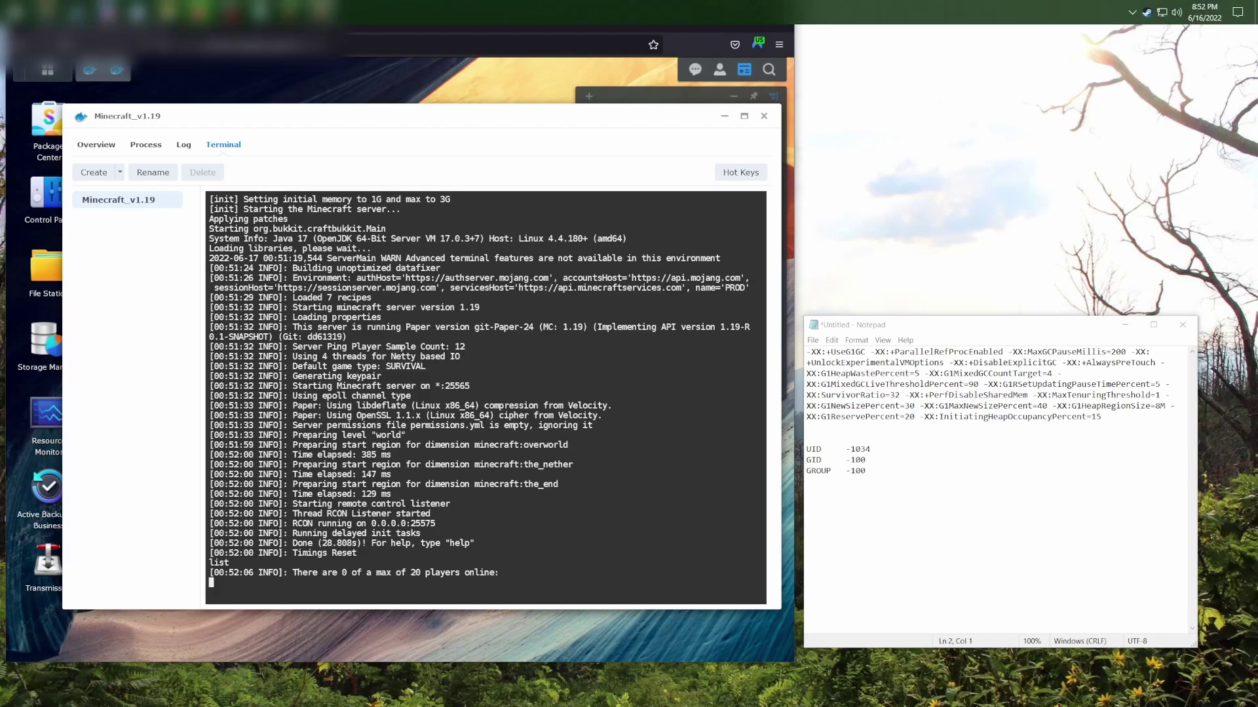
Join the Synology server from Minecraft's multiplayer list, cancelling a stray Add Server.
left_click(320, 15)
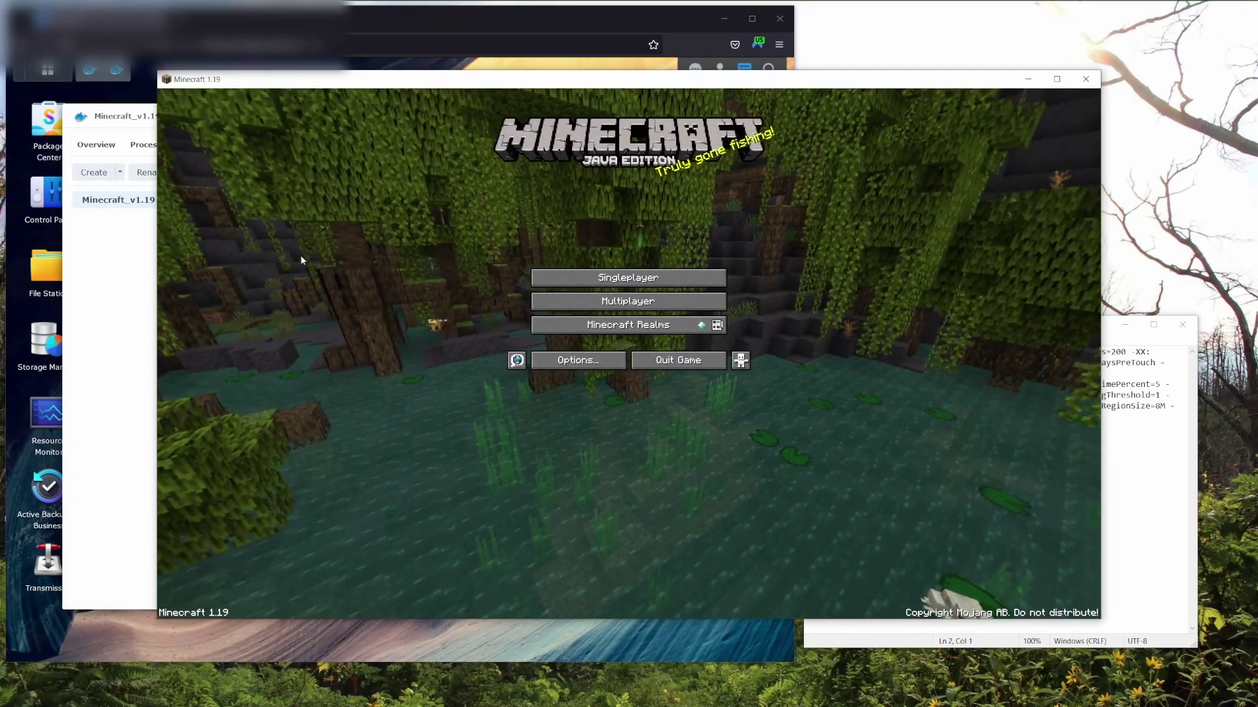
left_click(625, 301)
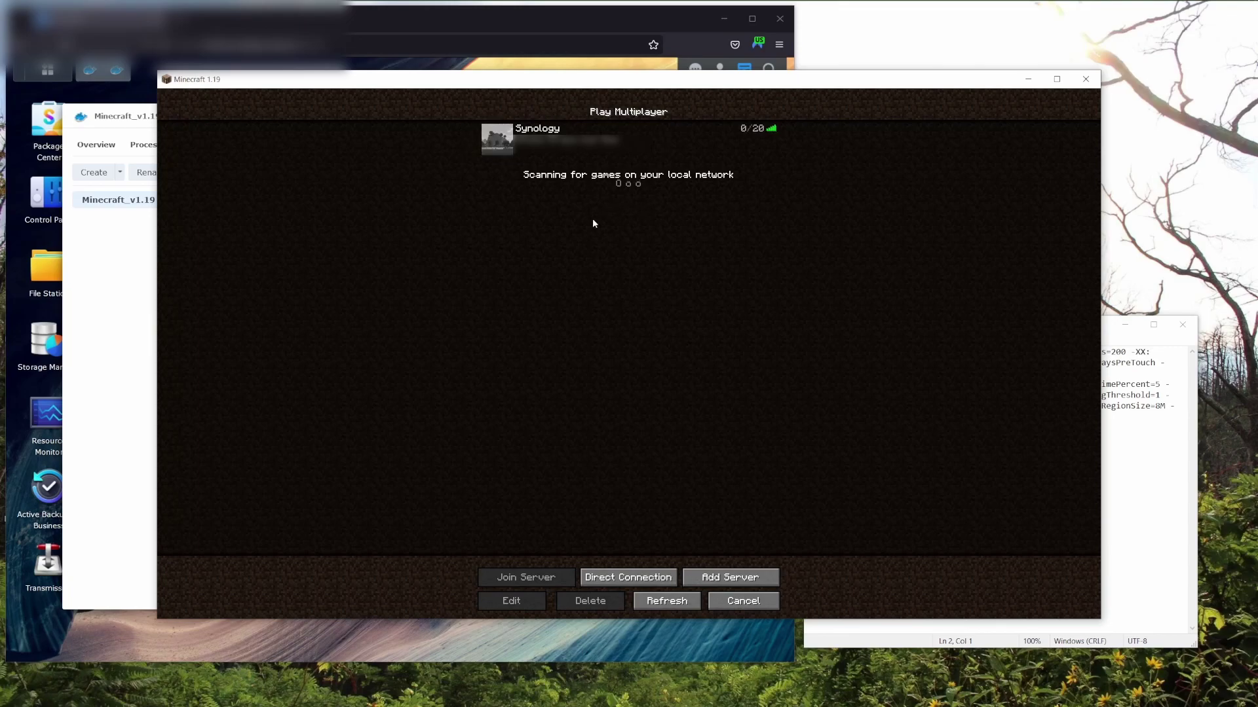
left_click(716, 576)
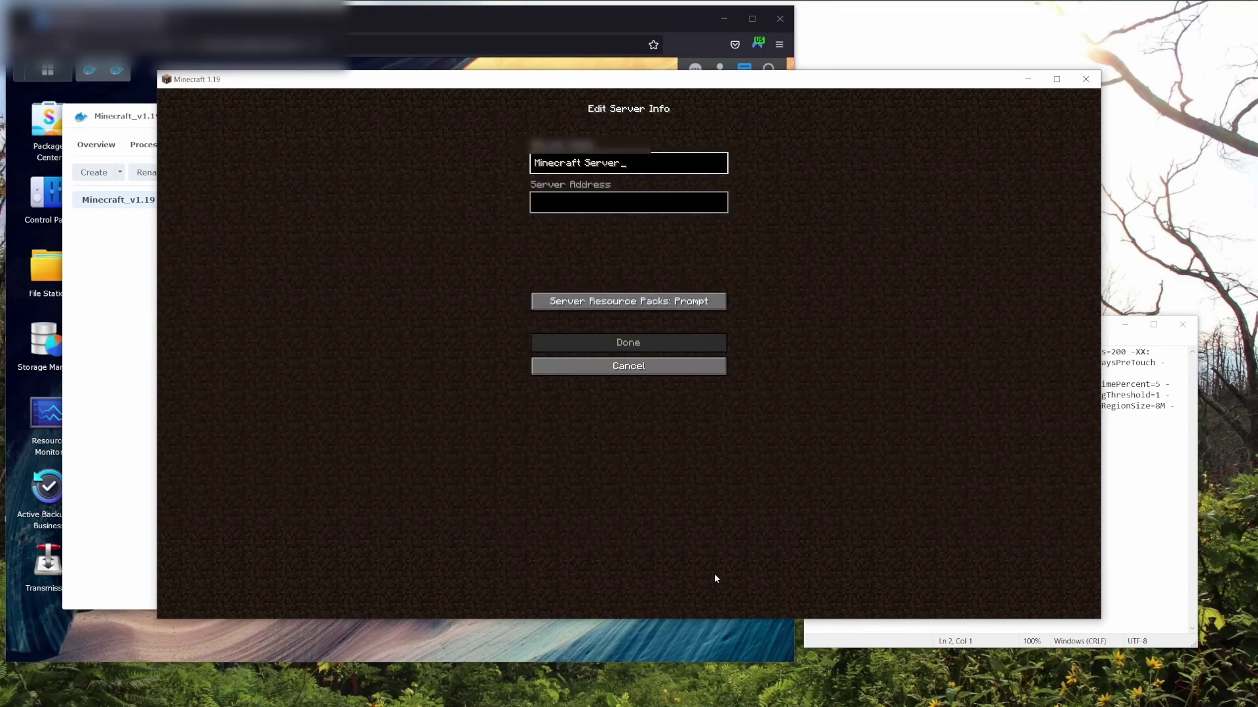
left_click(635, 372)
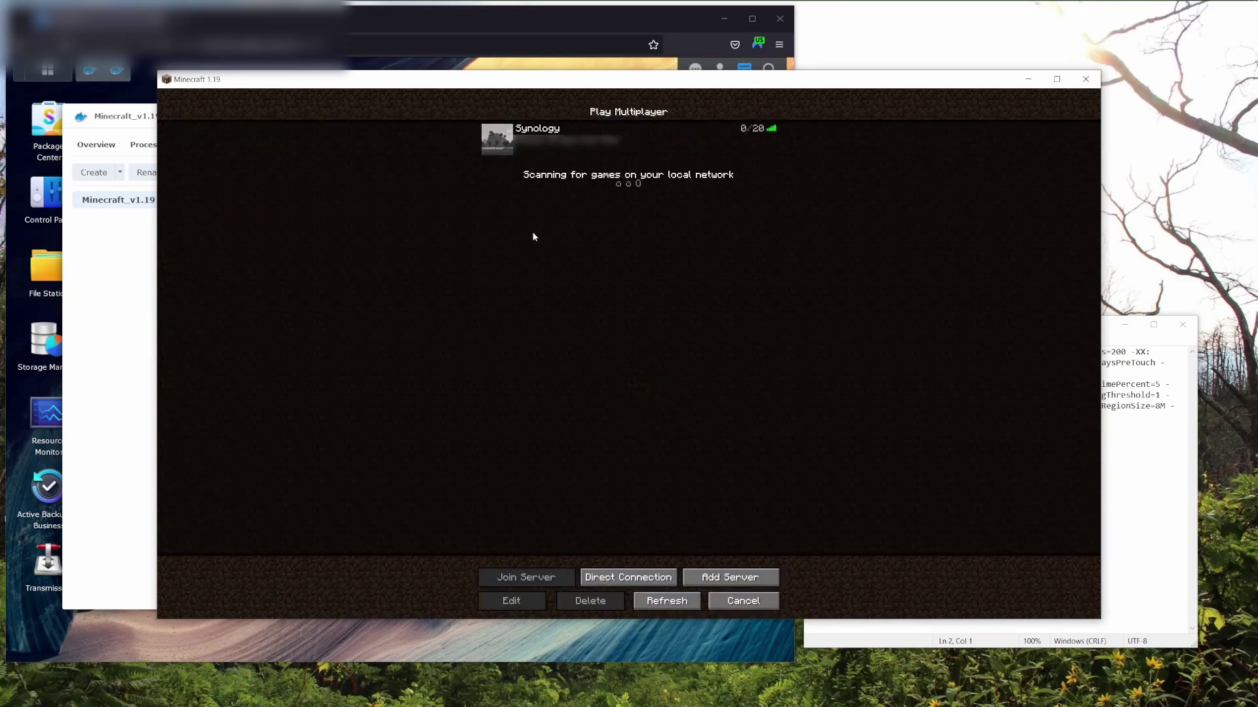
double_click(504, 142)
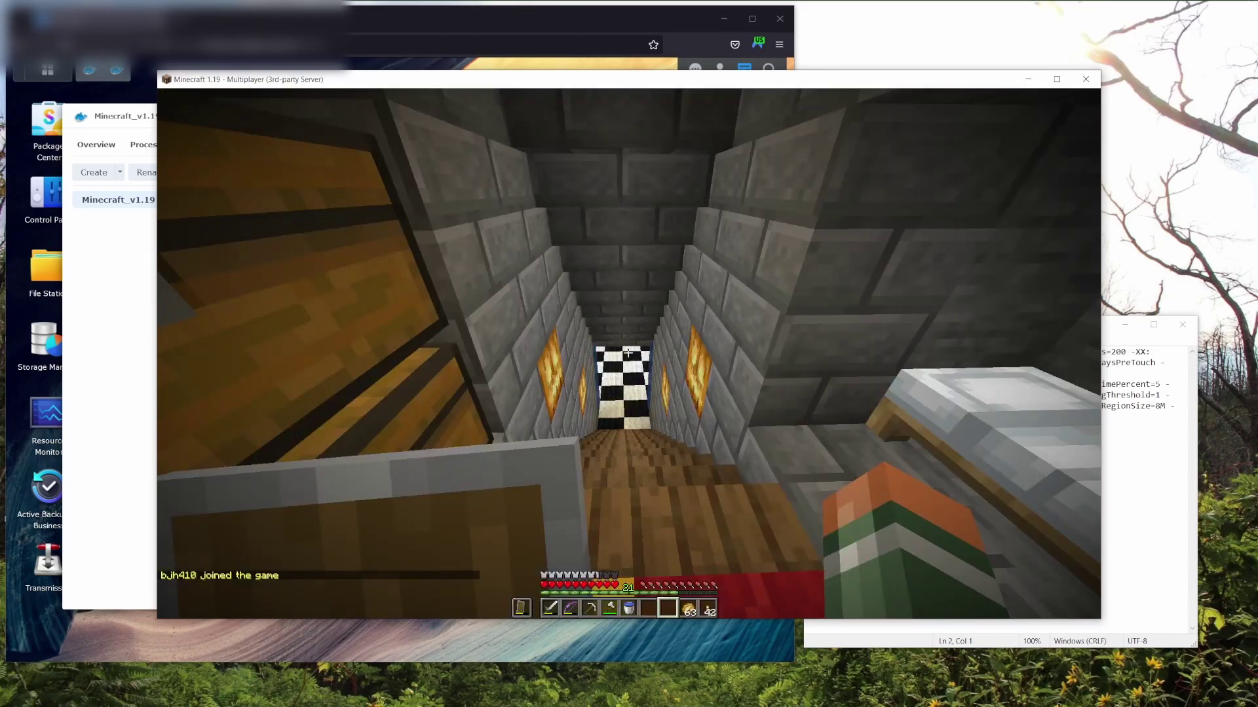
Open the large chest to view its contents, then close it.
mouse_move(629, 354)
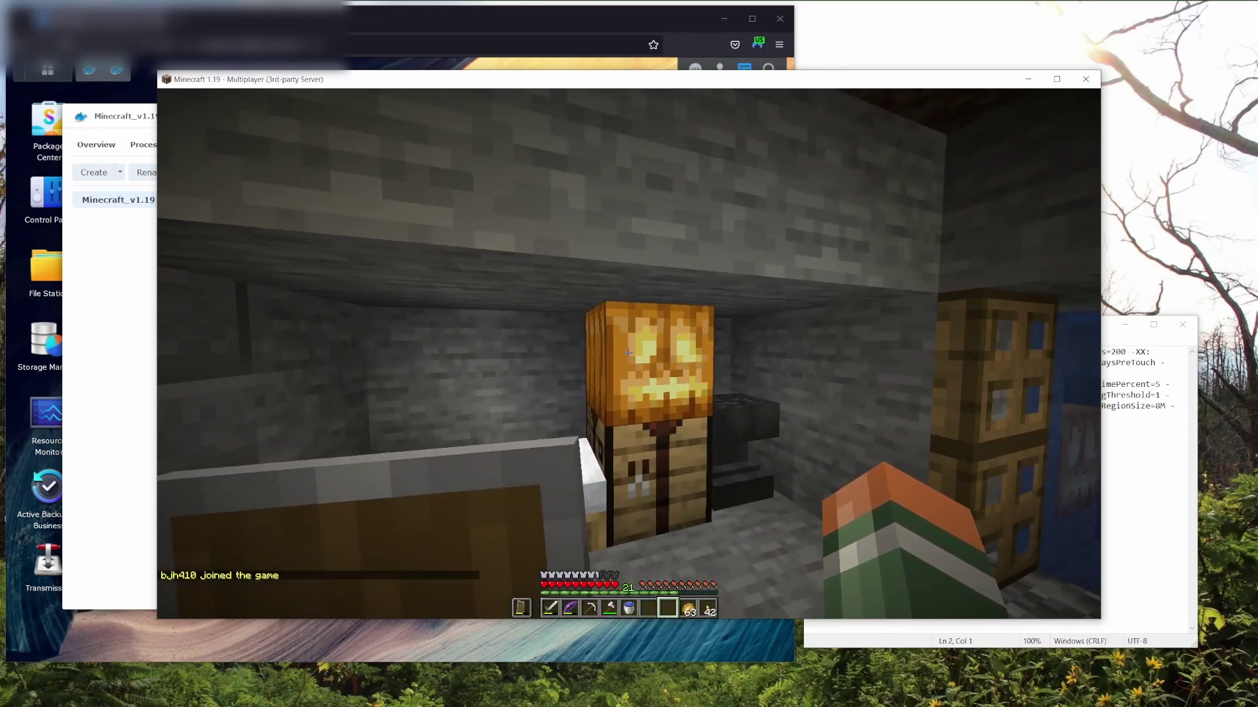
right_click(628, 353)
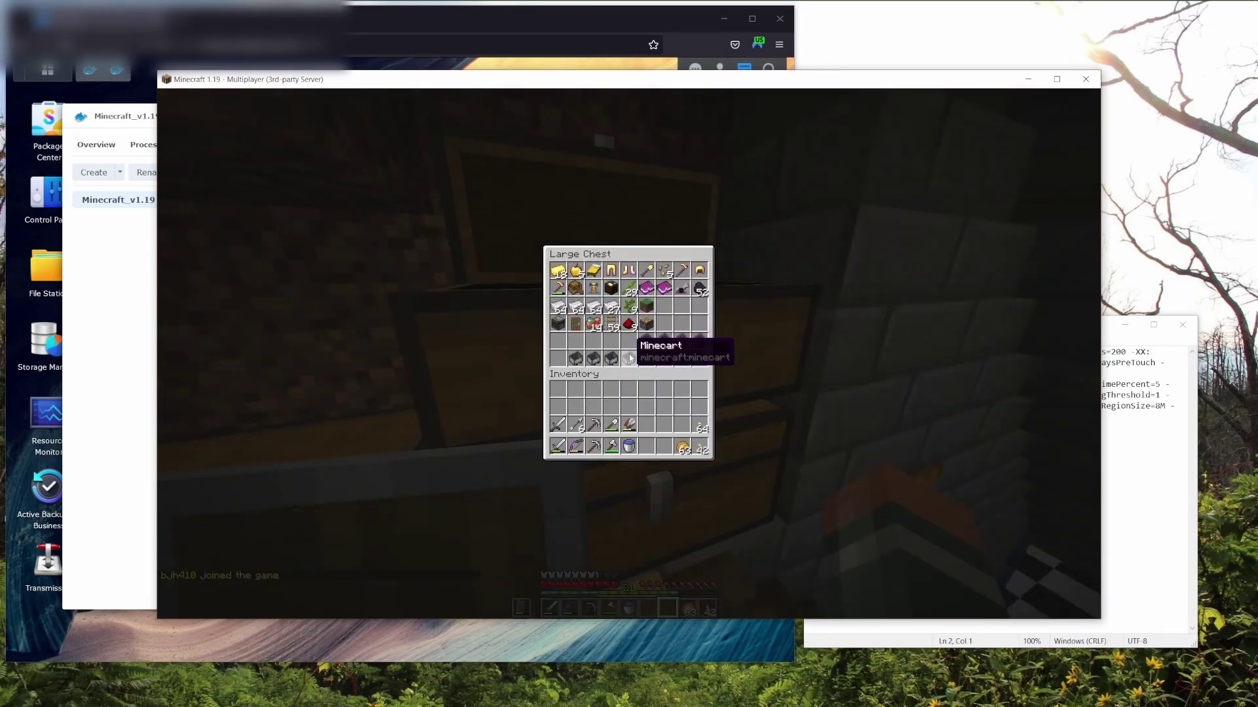
key("Escape")
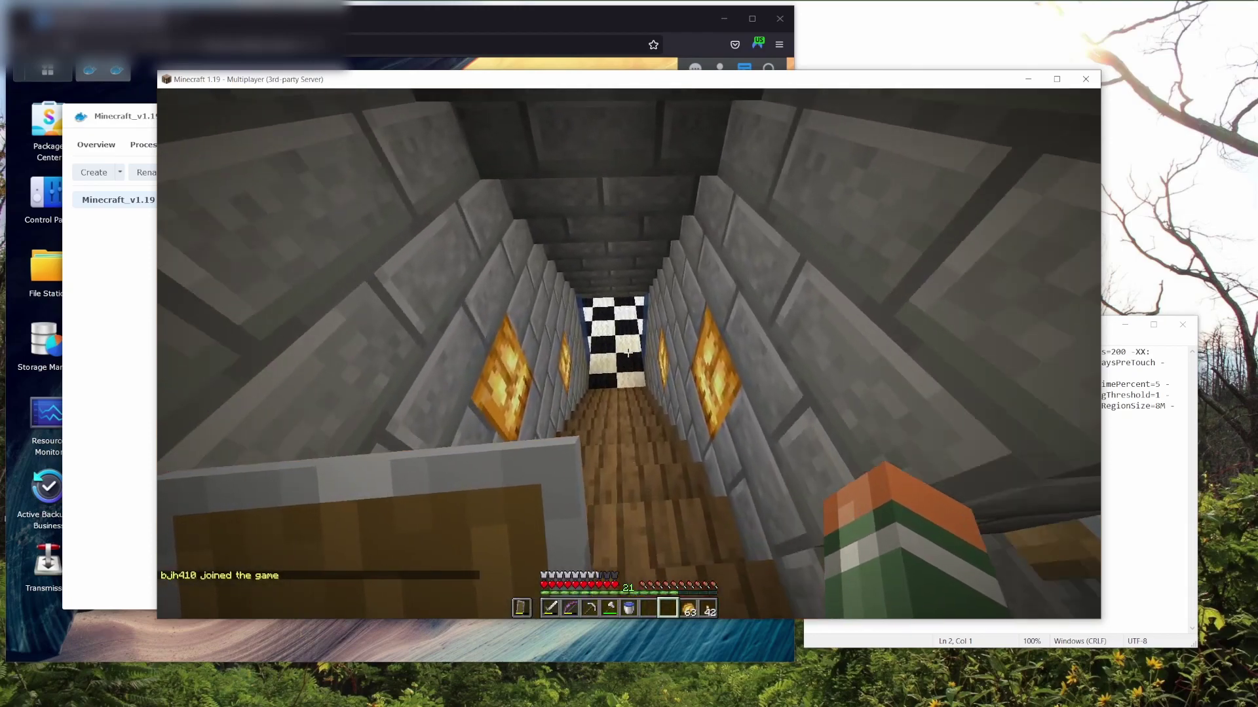
Walk through the checkered room, up the stairs, swim out of the cave, then disconnect.
key("w")
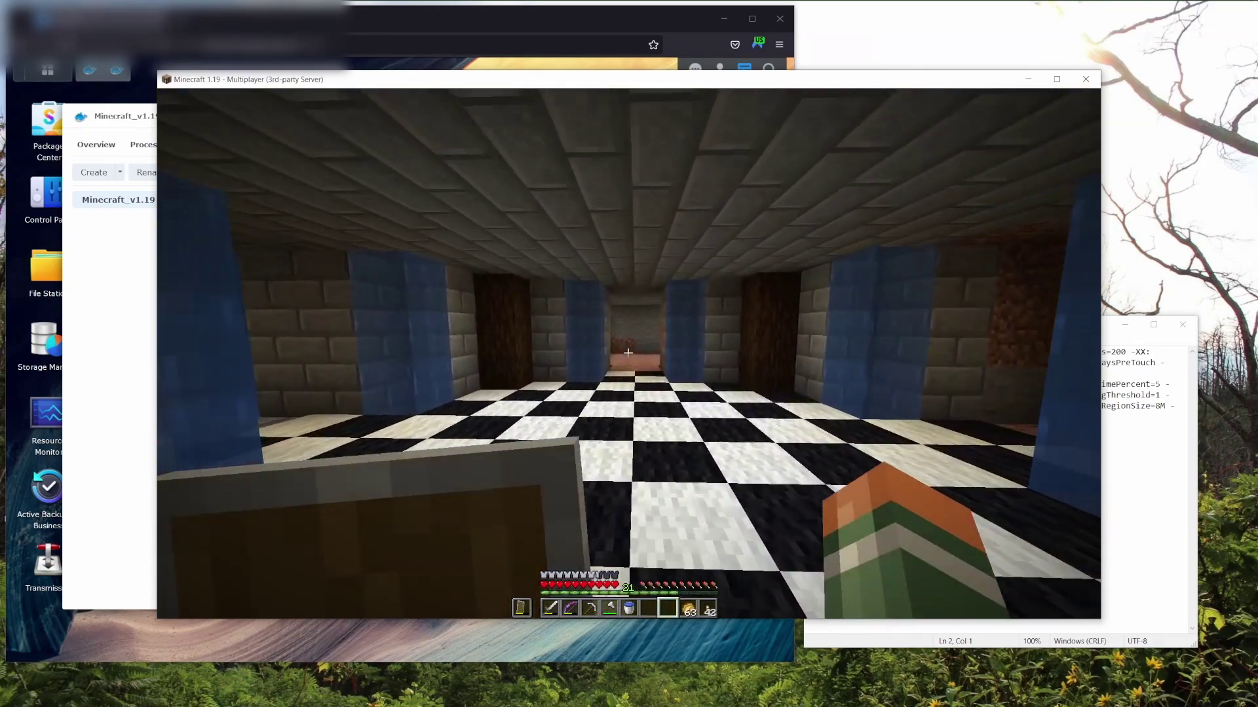
key("w")
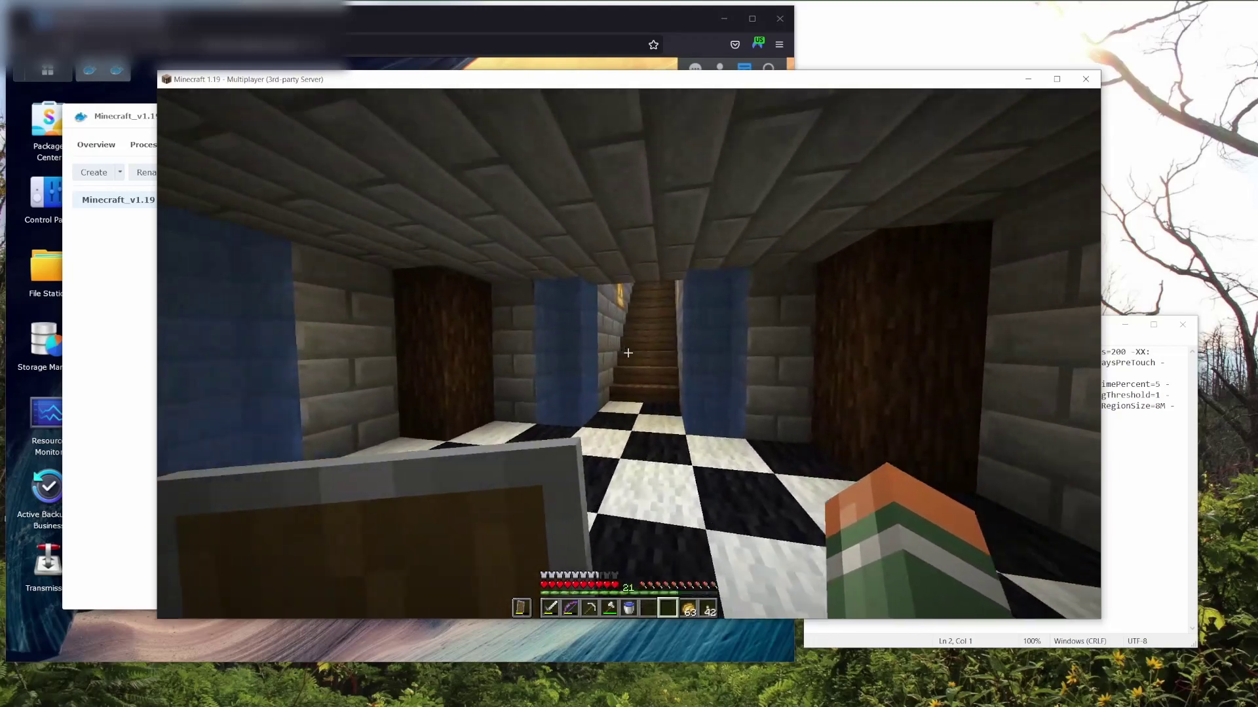
key("w")
scroll(628, 353, "up", 1)
key("w")
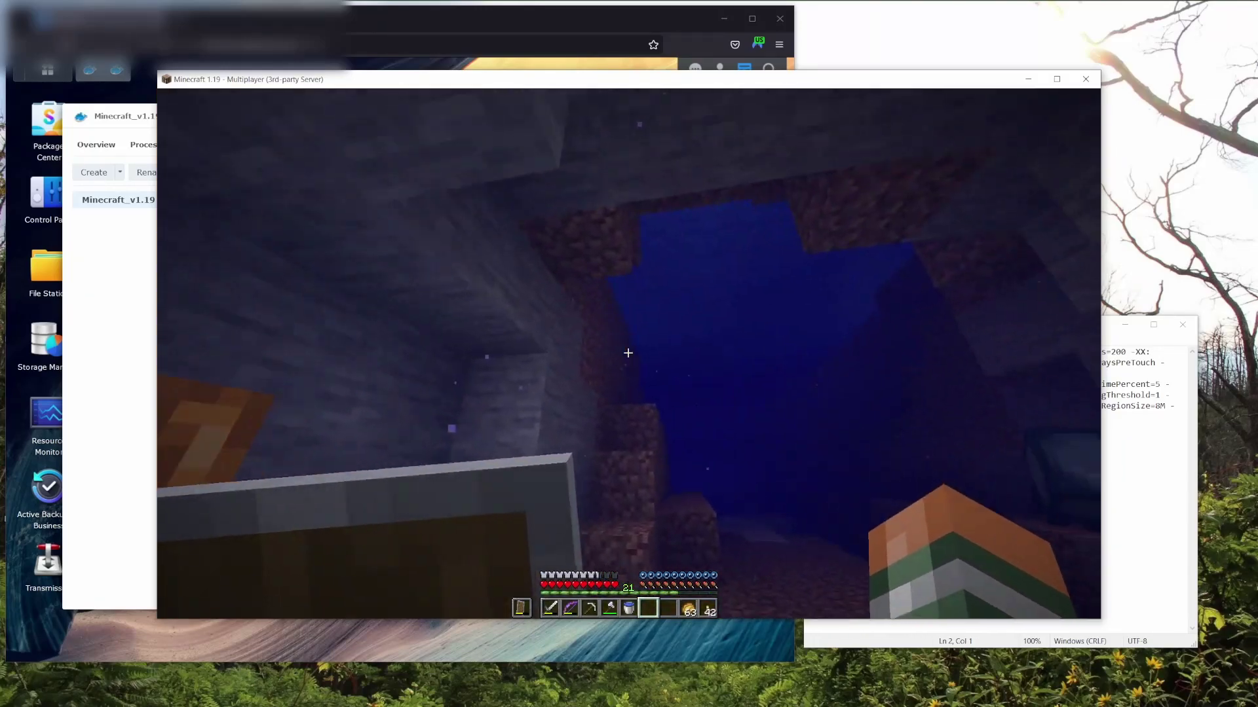
key("w")
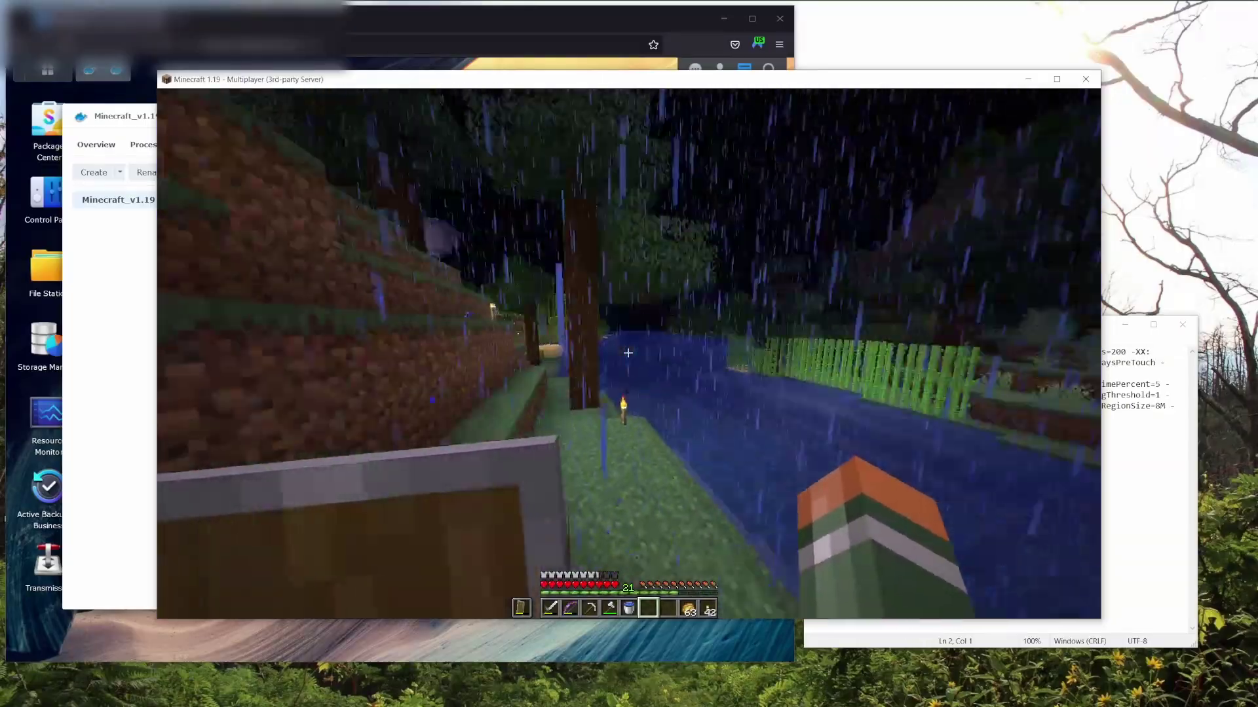
key("Escape")
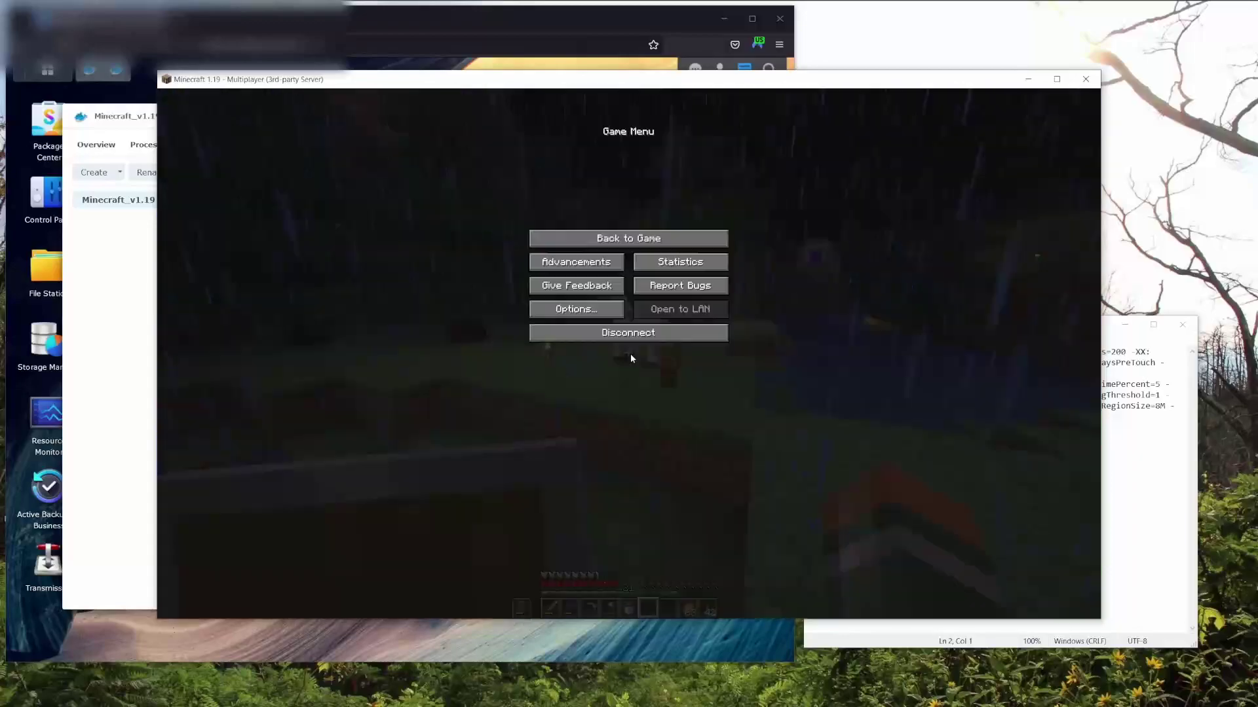
left_click(634, 335)
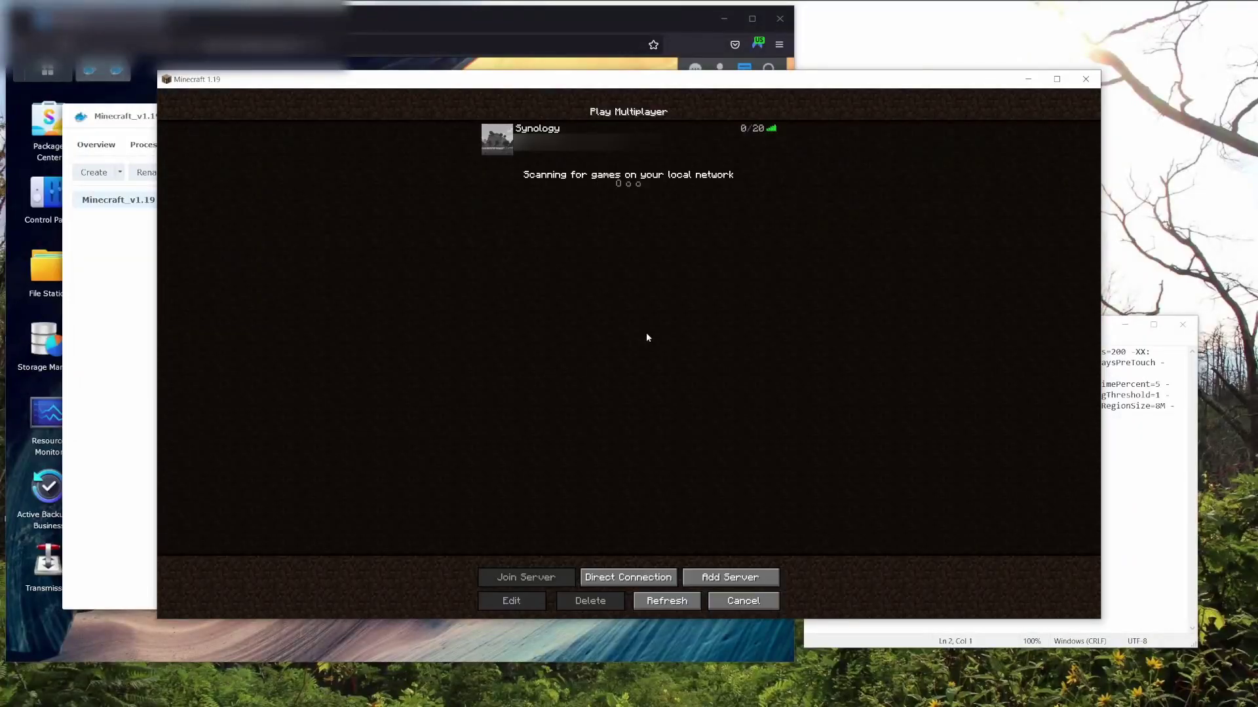
Minimize Minecraft and close the Minecraft_v1.19 details window.
left_click(1027, 78)
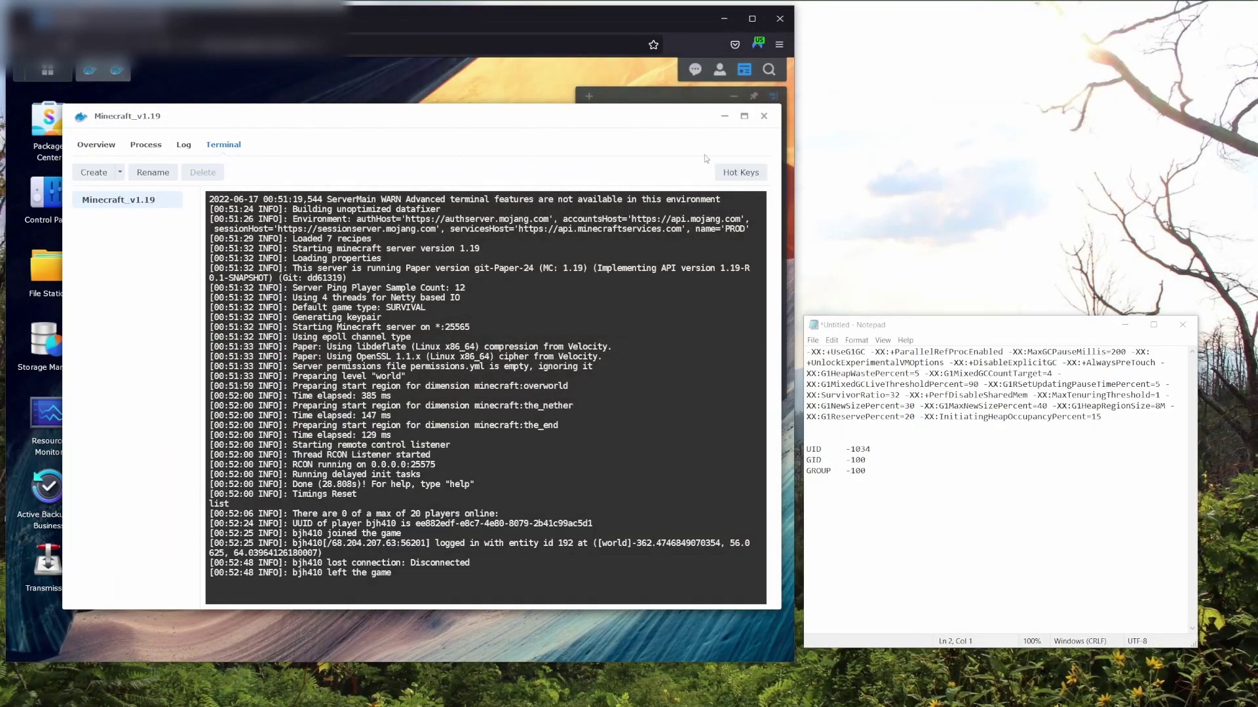
left_click(764, 117)
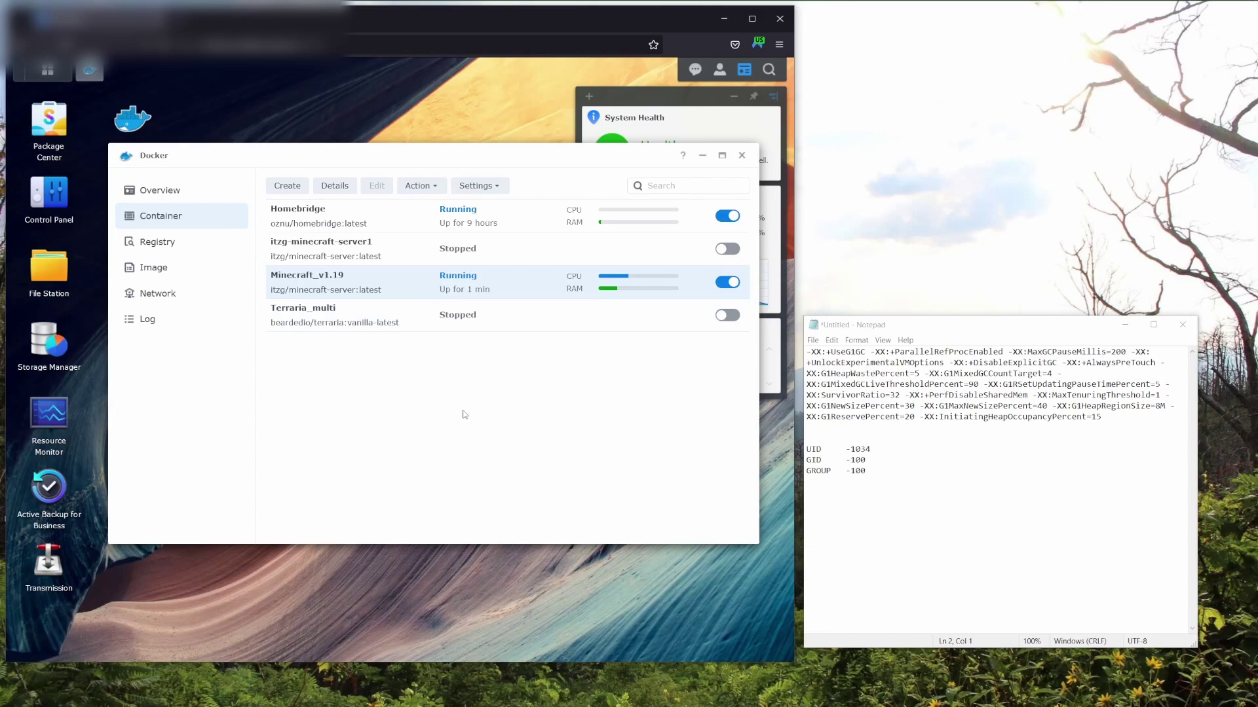